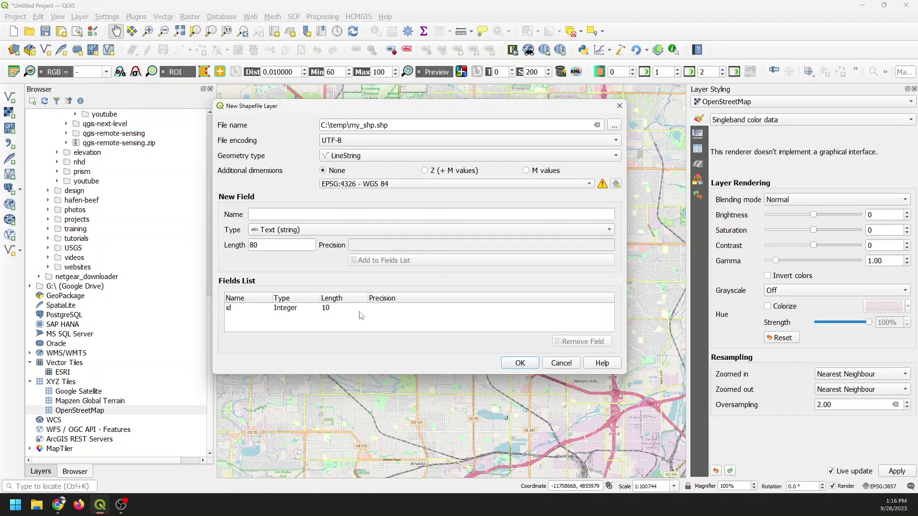
Create the LineString shapefile C:\temp\my_shp.shp in EPSG:4326 and add it to the project
click(532, 365)
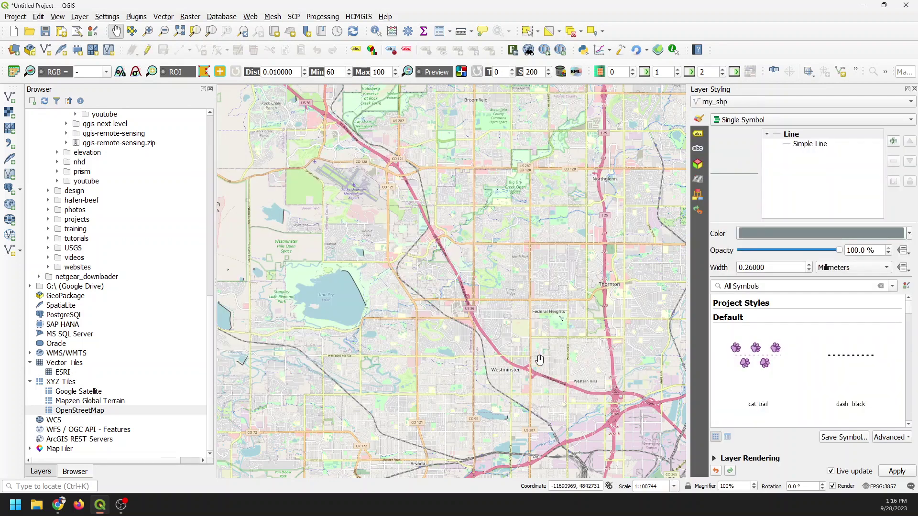
Show the Layers list, pan to the digitizing area, and check my_shp's attribute table has no features
click(41, 471)
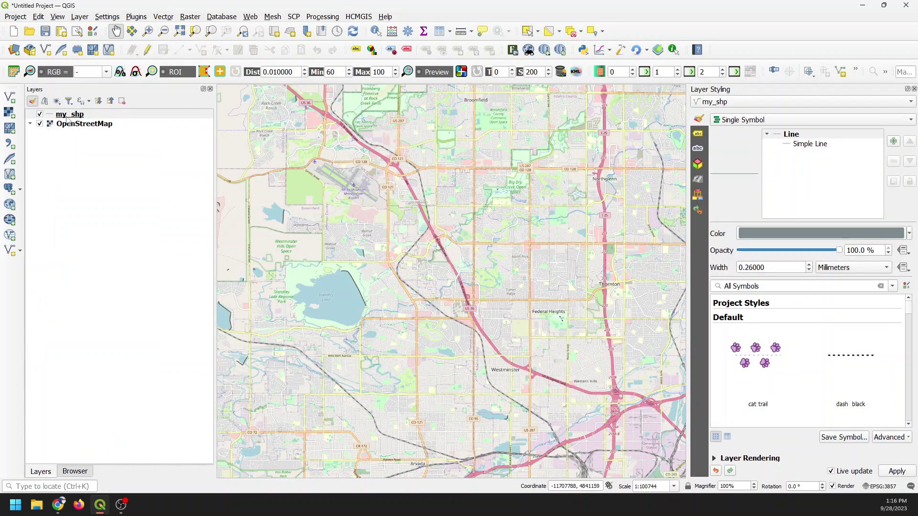
drag(552, 356, 483, 302)
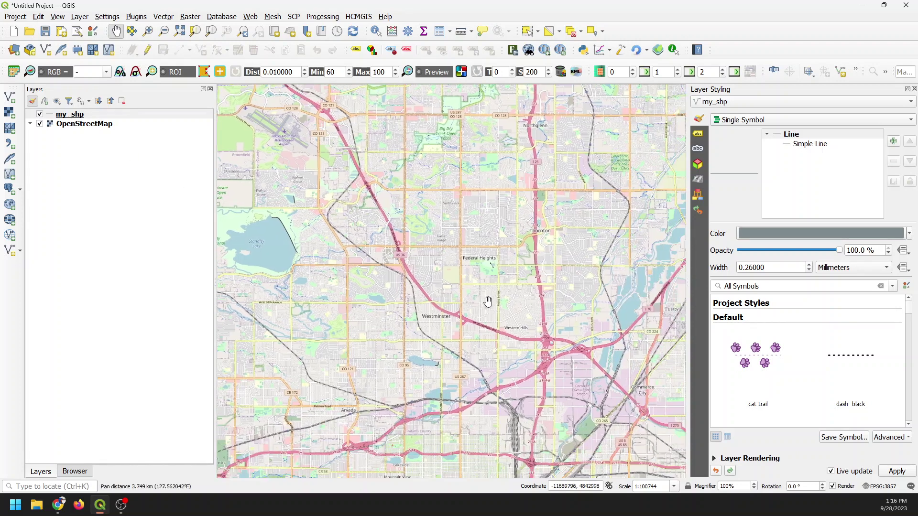
right_click(73, 118)
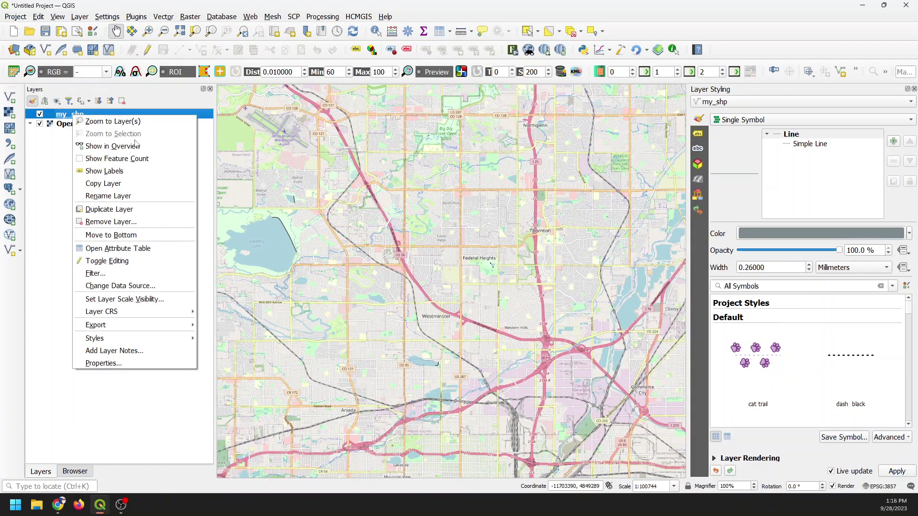
click(135, 248)
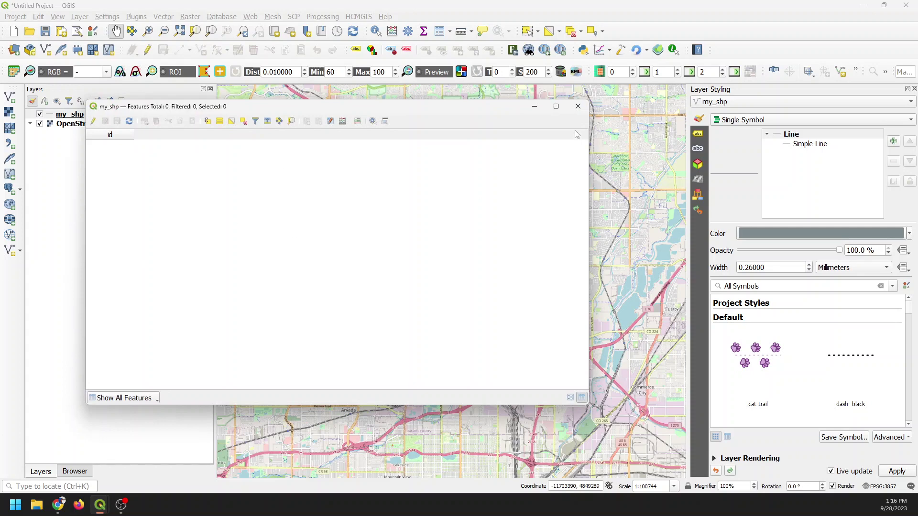
click(574, 108)
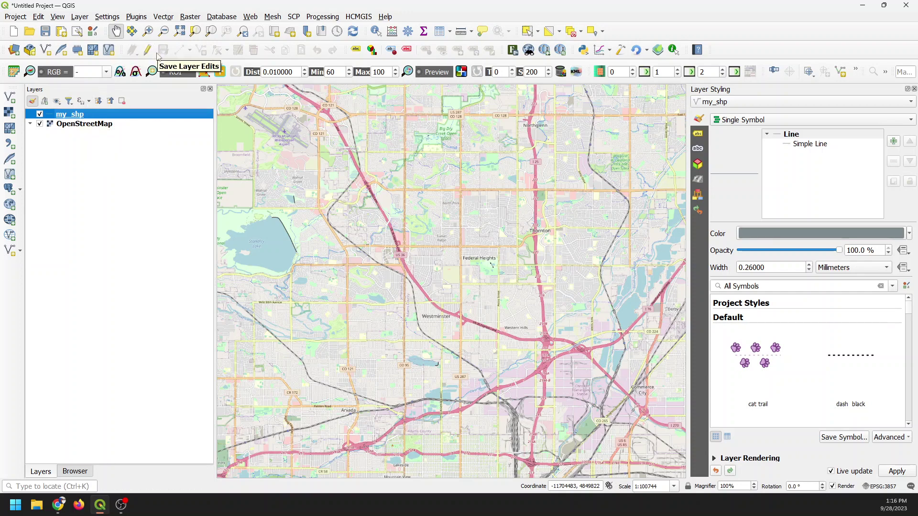
Turn on editing for my_shp from the Digitizing toolbar, leaving the View toolbars list unchanged
click(57, 17)
mouse_move(237, 344)
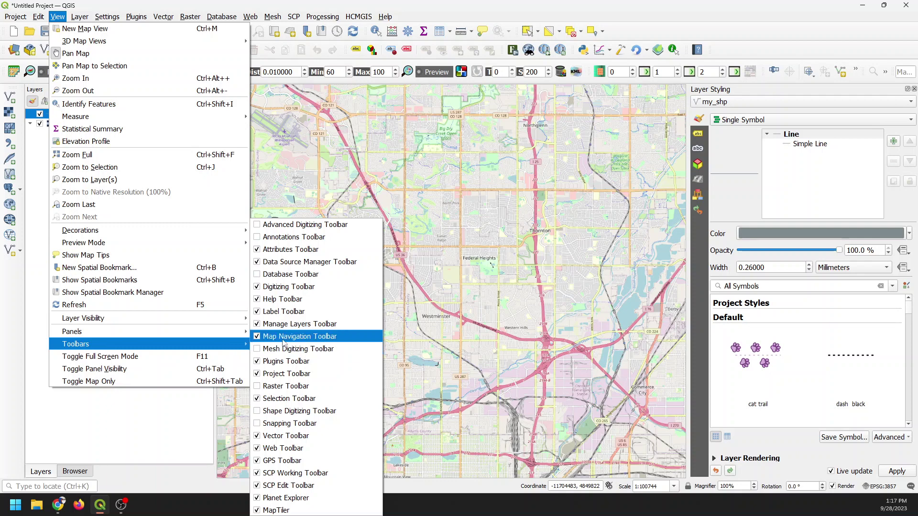
key(Escape)
key(Escape)
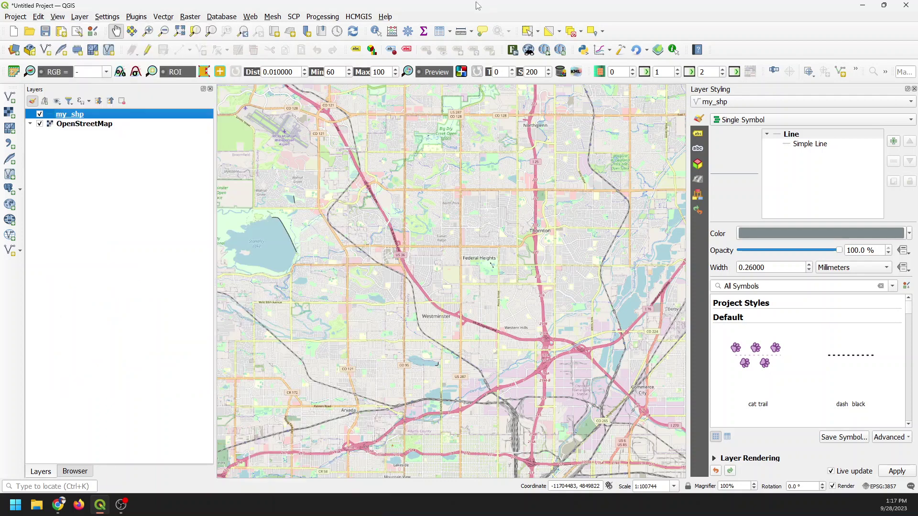
click(147, 52)
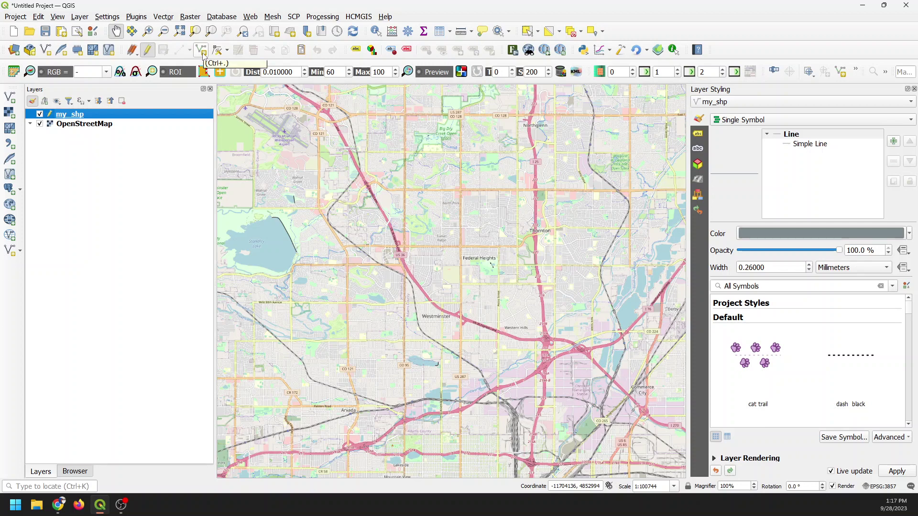
Trace the first north–south street as a two-vertex line with an empty id, and start the next line
click(203, 54)
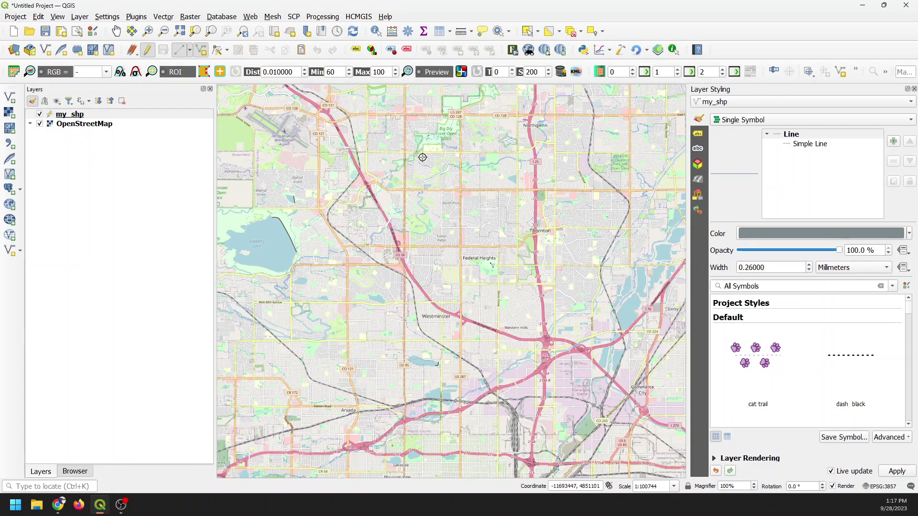
click(404, 189)
click(404, 339)
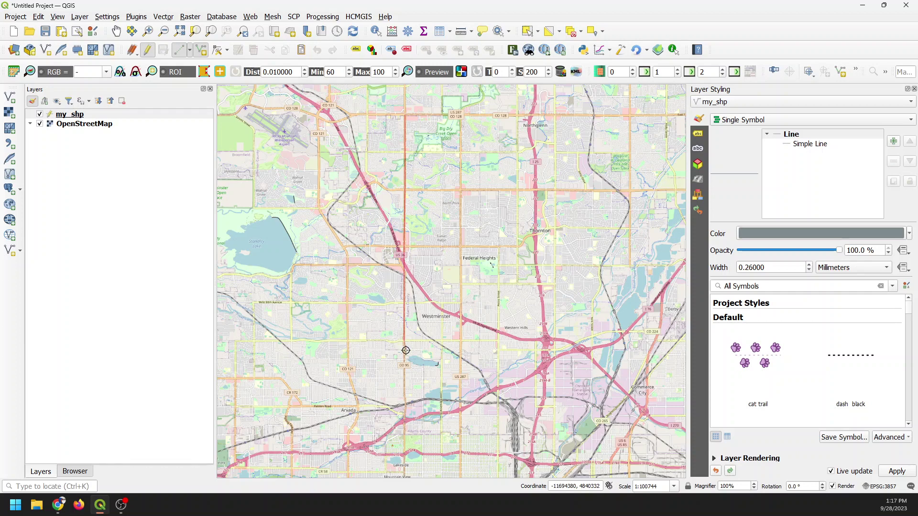
right_click(405, 351)
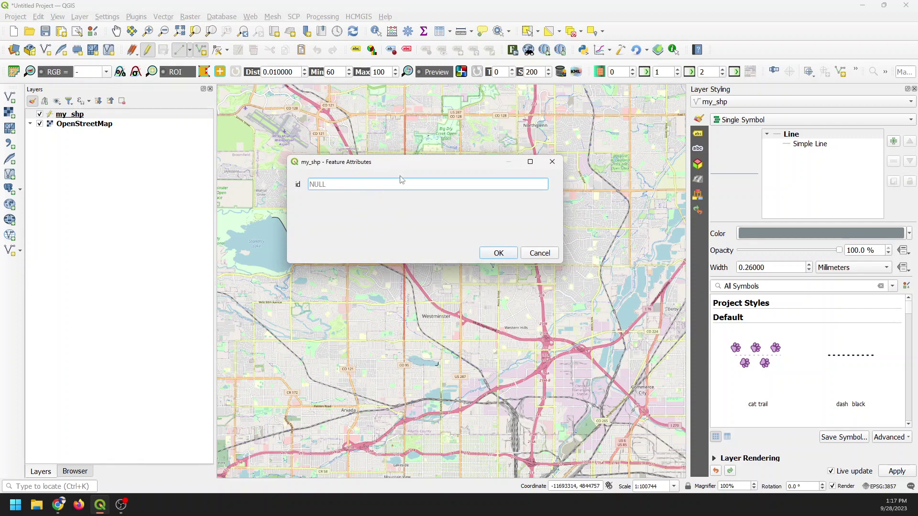
click(498, 253)
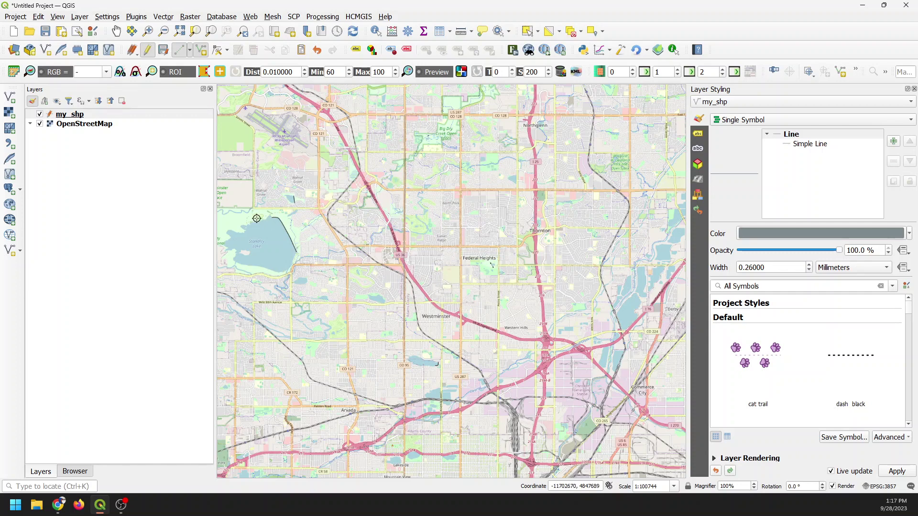
click(393, 190)
Finish the east–west street line at its east end and accept it with an empty id
click(630, 191)
right_click(630, 191)
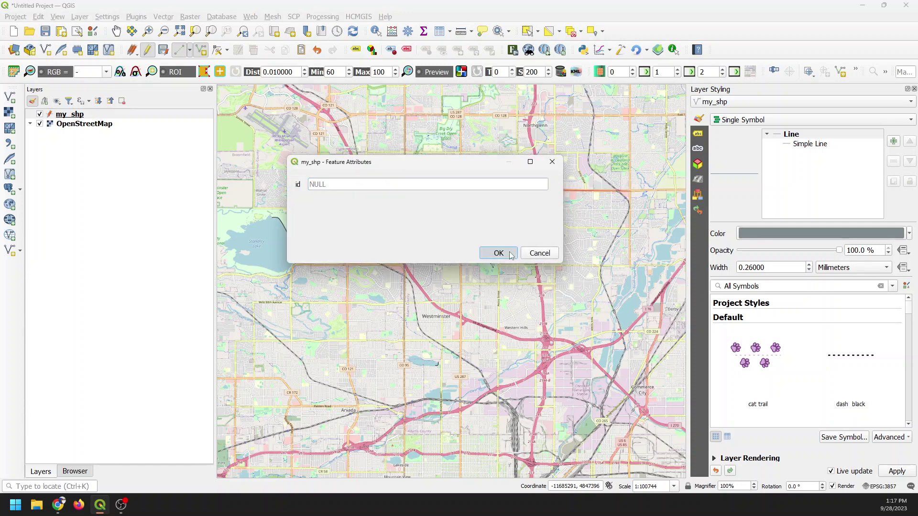
click(507, 251)
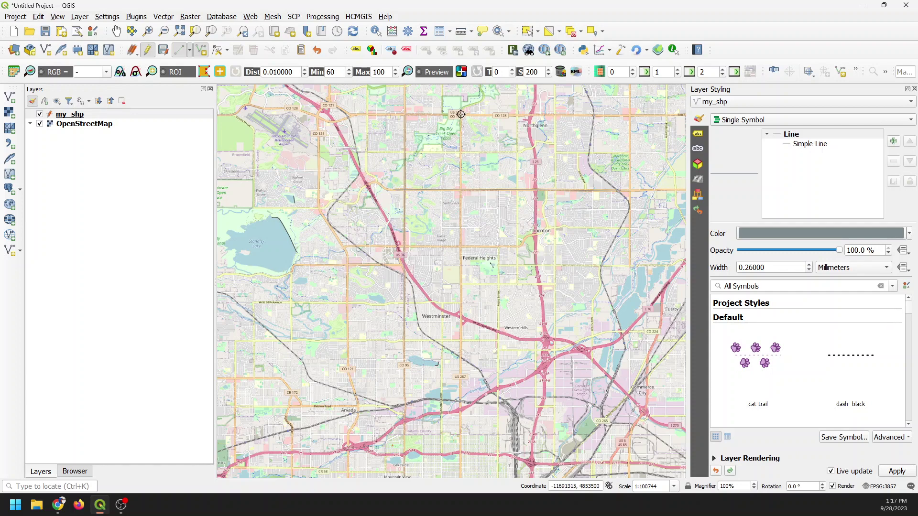
Trace a third north–south street line through Westminster and accept it with an empty id
click(460, 190)
click(461, 314)
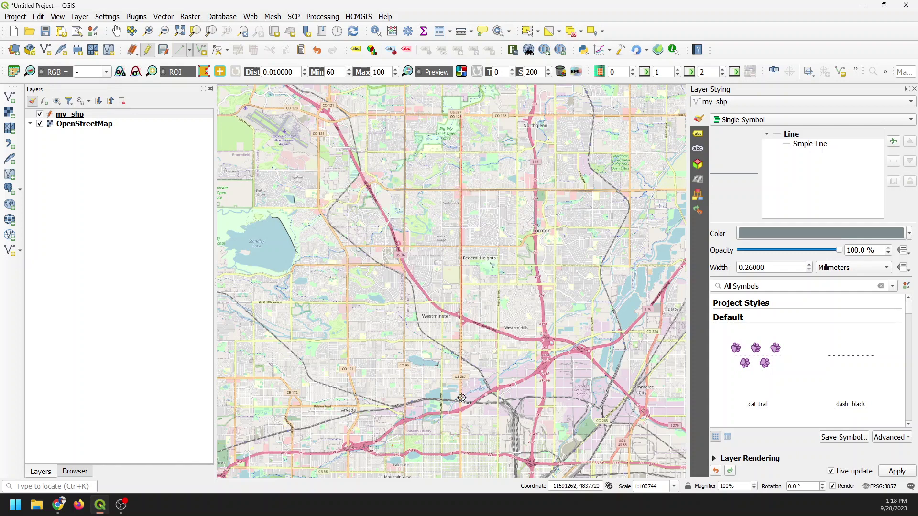
click(461, 400)
right_click(461, 401)
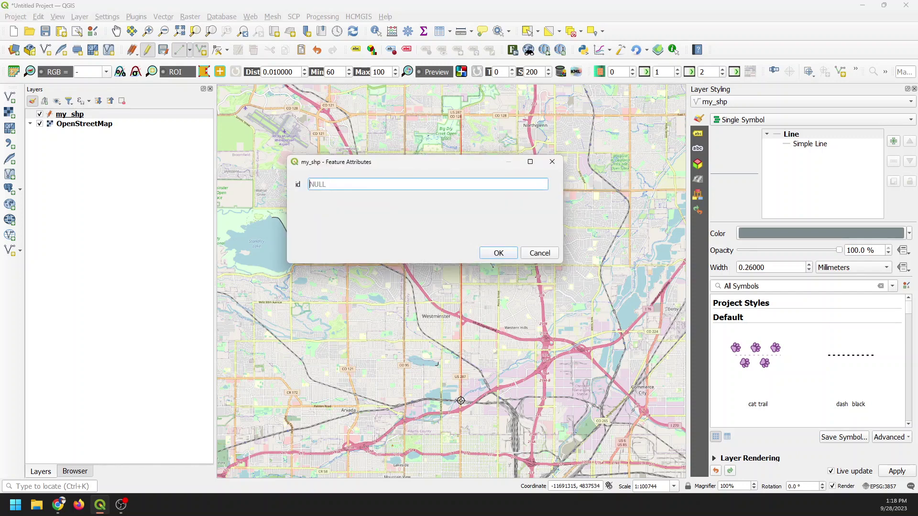
click(502, 252)
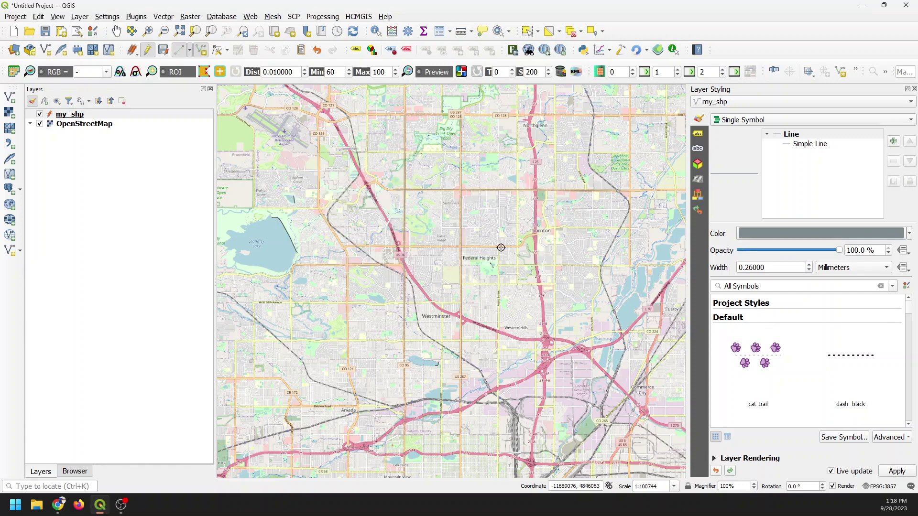
Save the my_shp edits and turn editing off, leaving the View panels list unchanged
click(164, 51)
click(148, 52)
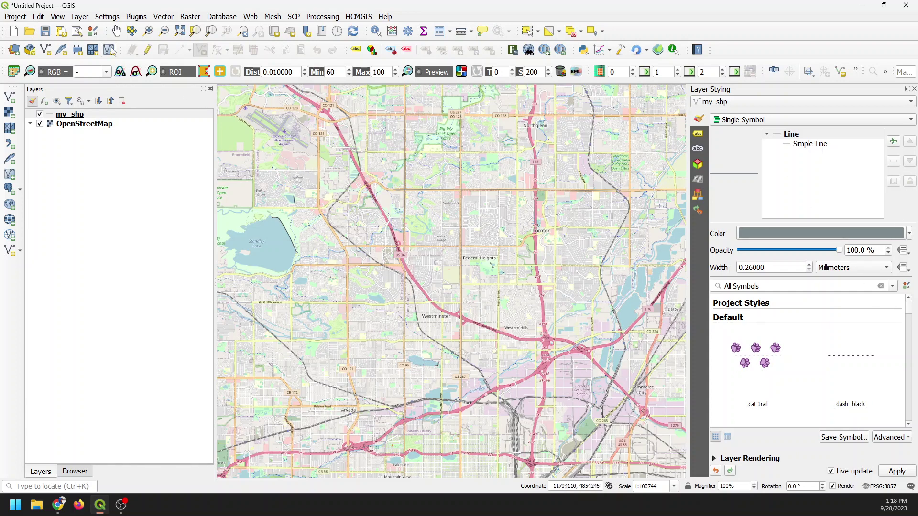
click(58, 17)
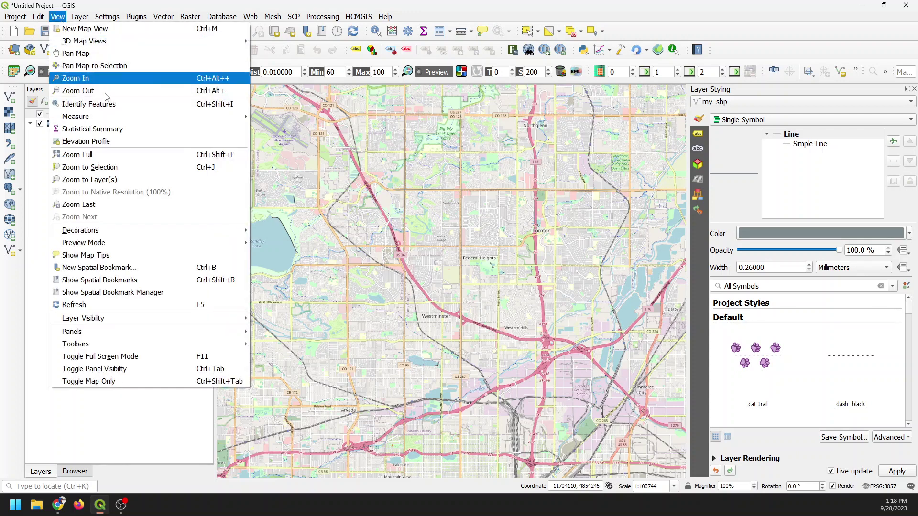
mouse_move(231, 333)
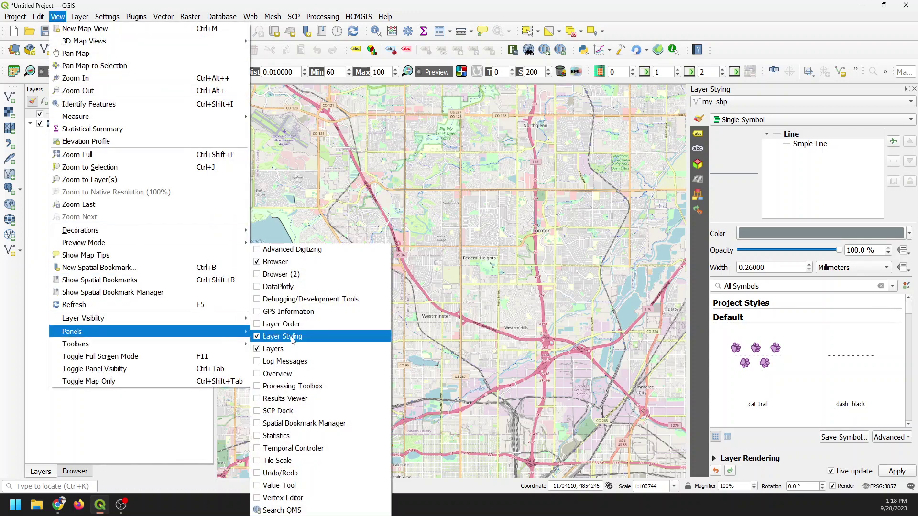
click(480, 10)
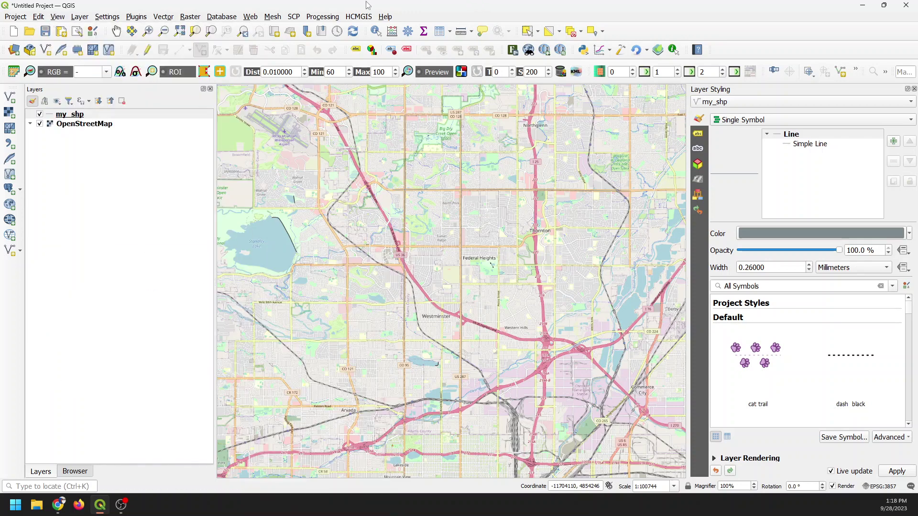
Check the Symbology page in my_shp's Layer Properties, then close the window
right_click(76, 116)
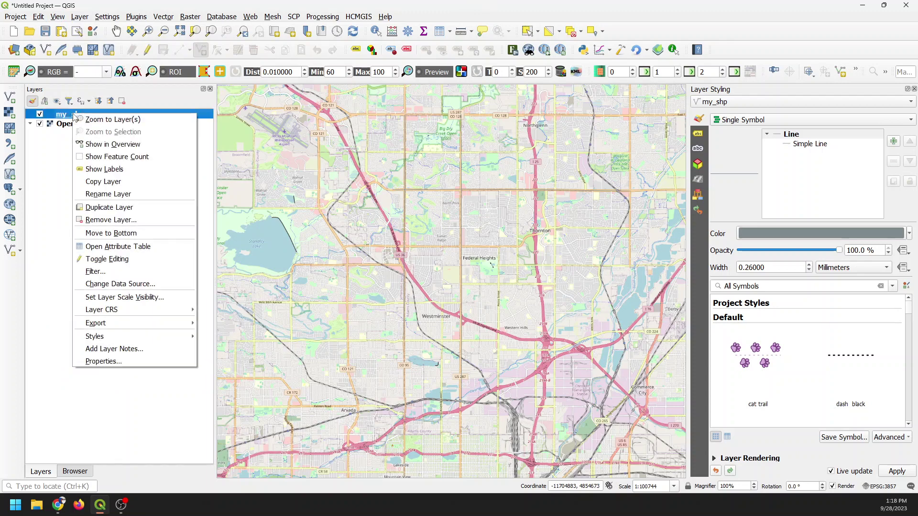
click(115, 361)
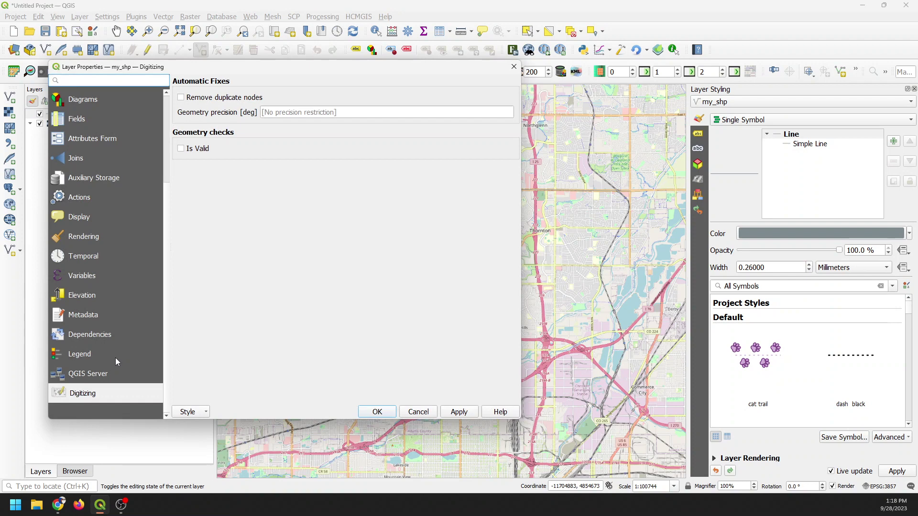
scroll(124, 273, up, 2)
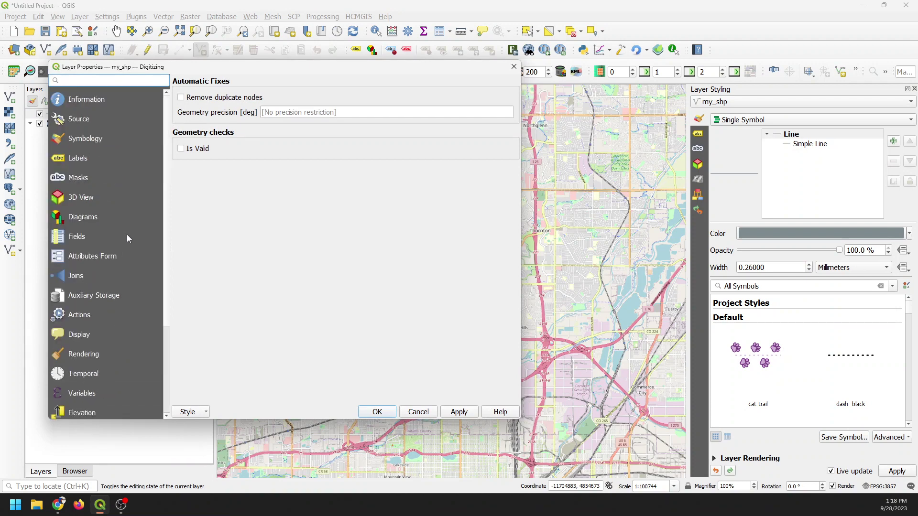
click(106, 138)
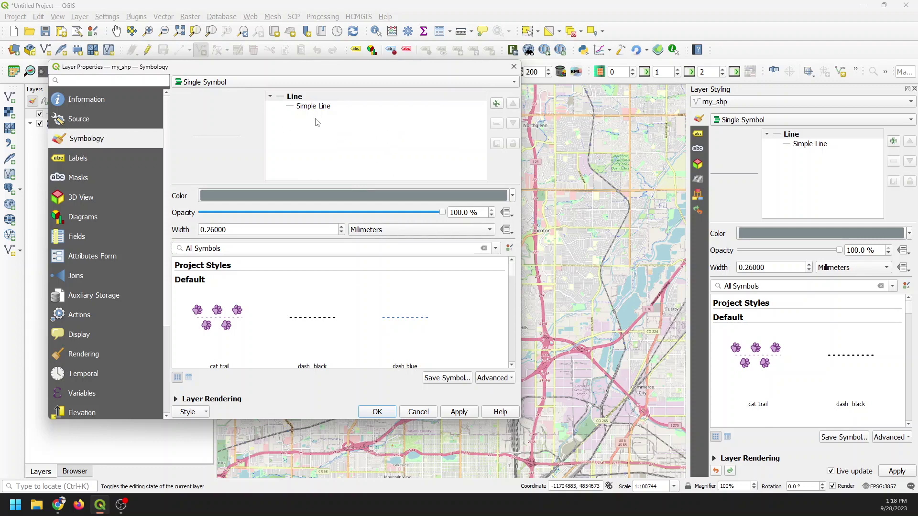
click(514, 66)
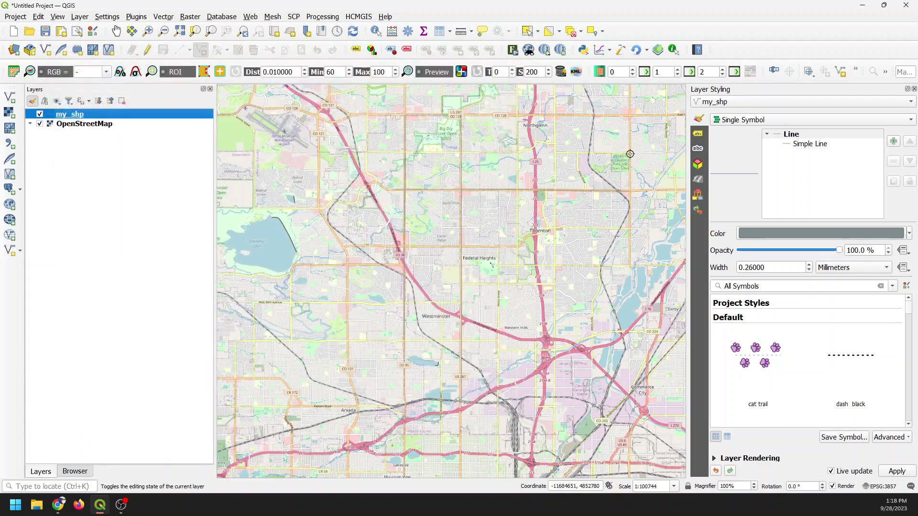
Set my_shp's simple line symbol to black with a 2-point stroke width
click(805, 146)
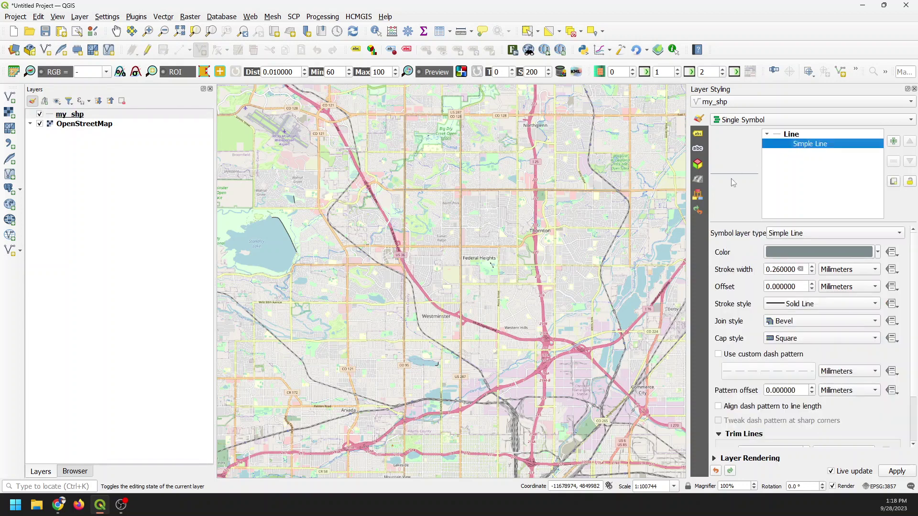
click(878, 253)
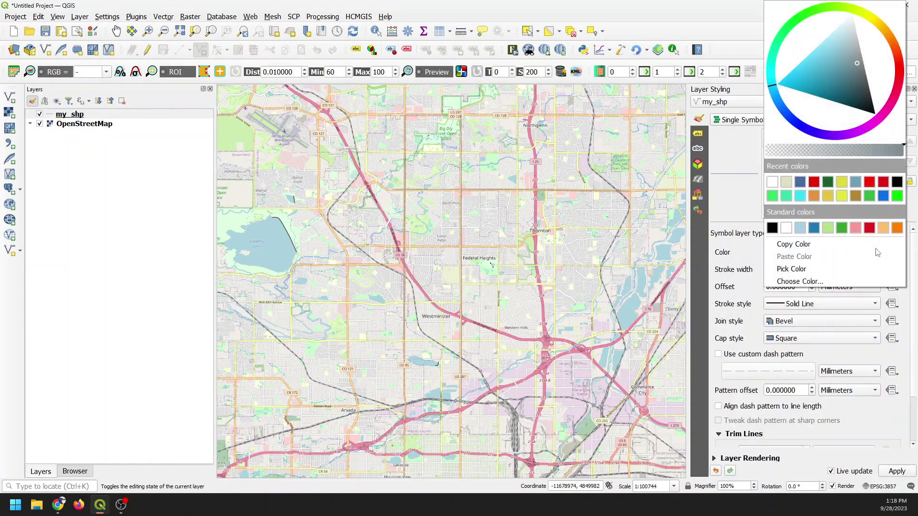
click(895, 182)
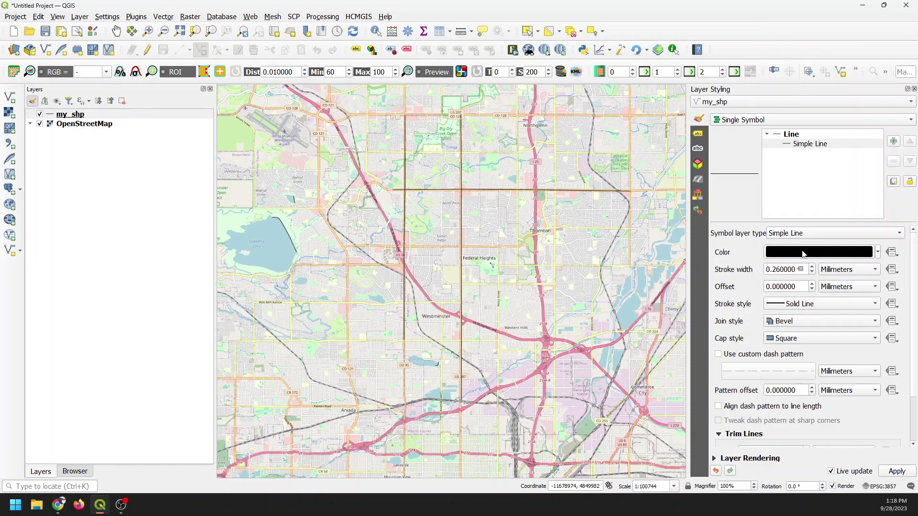
click(854, 271)
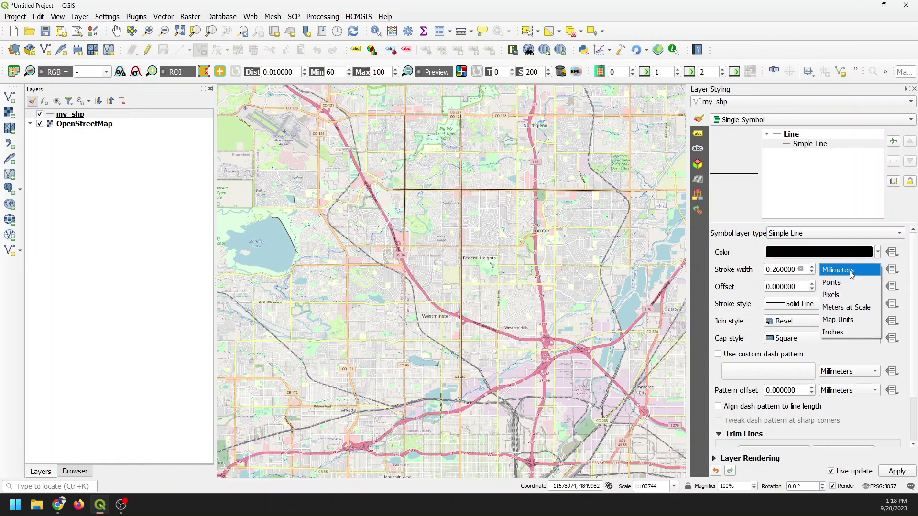
click(846, 283)
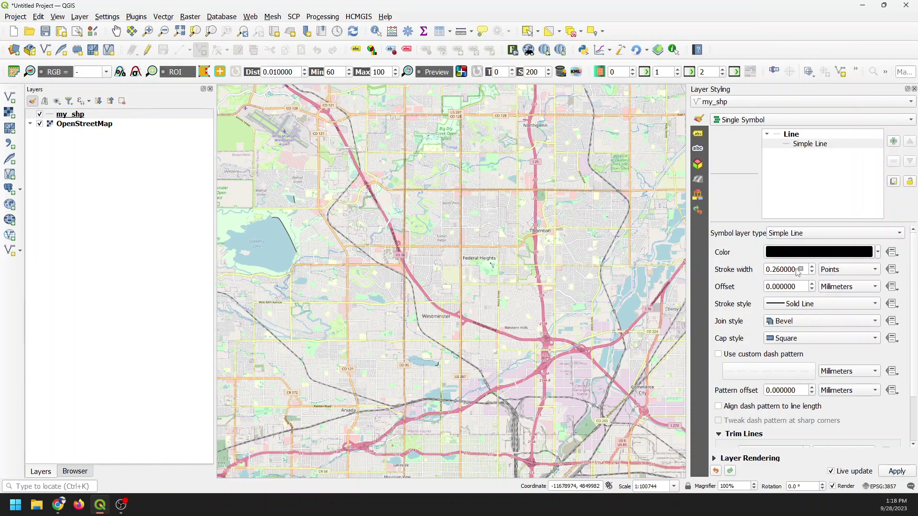
drag(797, 271, 741, 271)
text(1)
key(BackSpace)
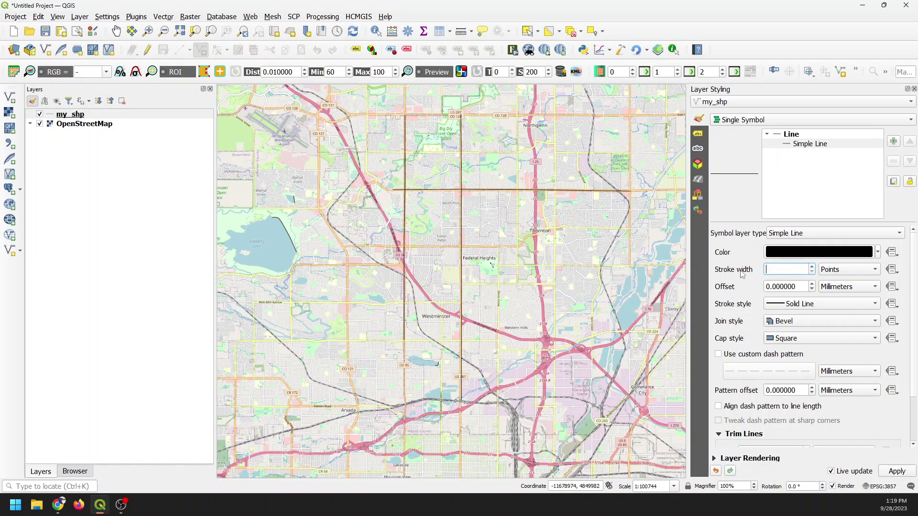
text(2)
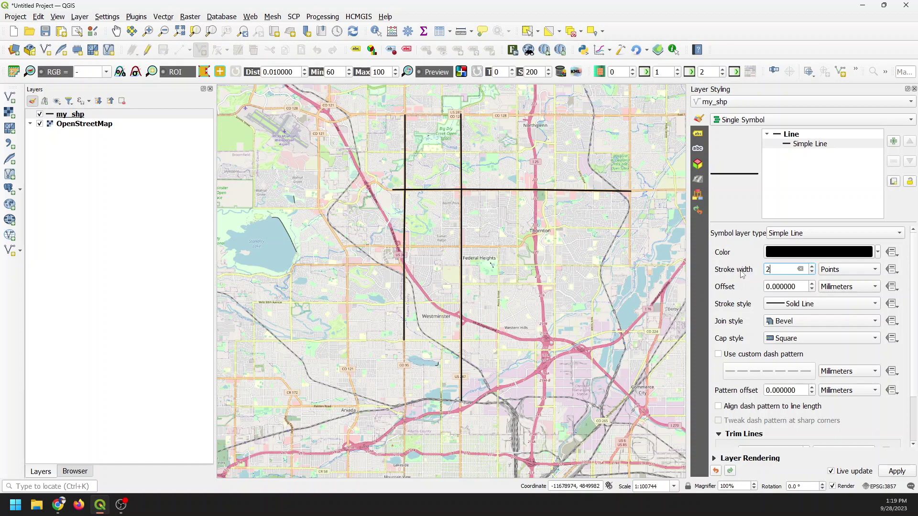
key(Return)
Zoom in along the east–west street line and put my_shp back into editing mode
scroll(551, 187, up, 2)
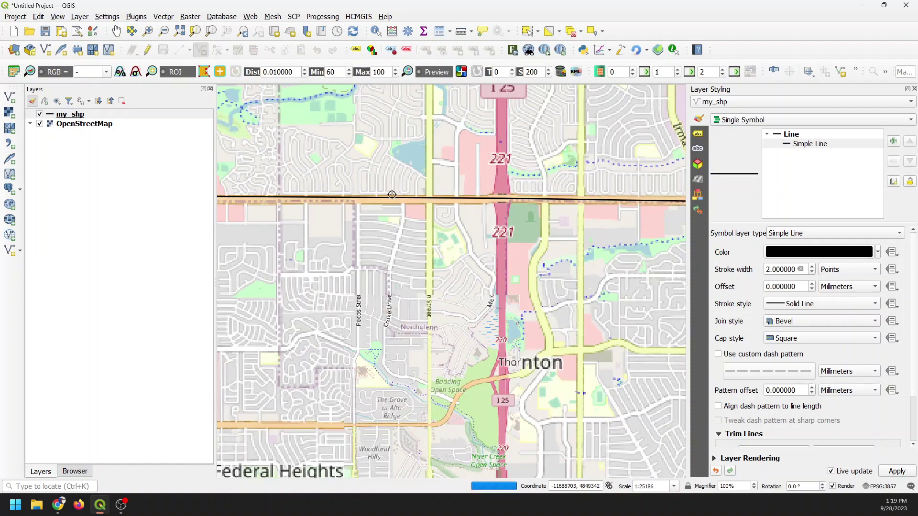
scroll(392, 194, down, 2)
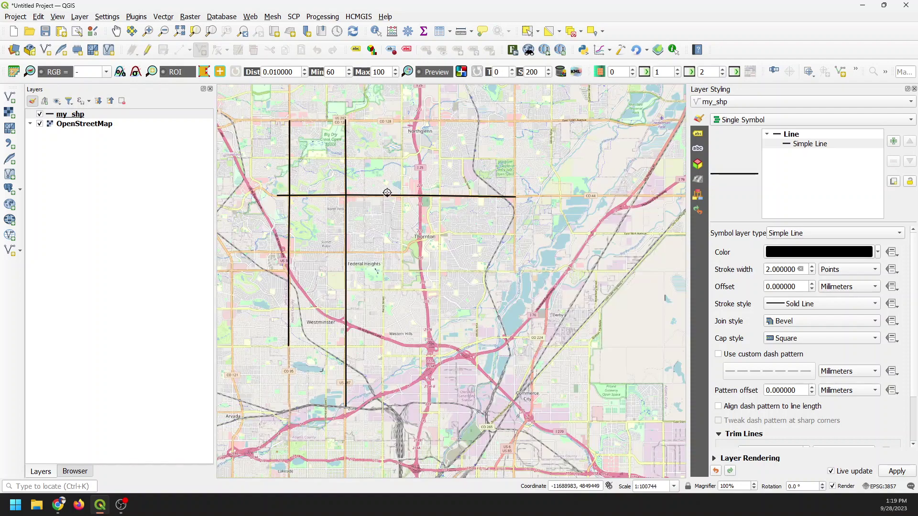
drag(387, 193, 512, 213)
scroll(452, 198, up, 3)
drag(388, 212, 537, 211)
drag(355, 210, 472, 205)
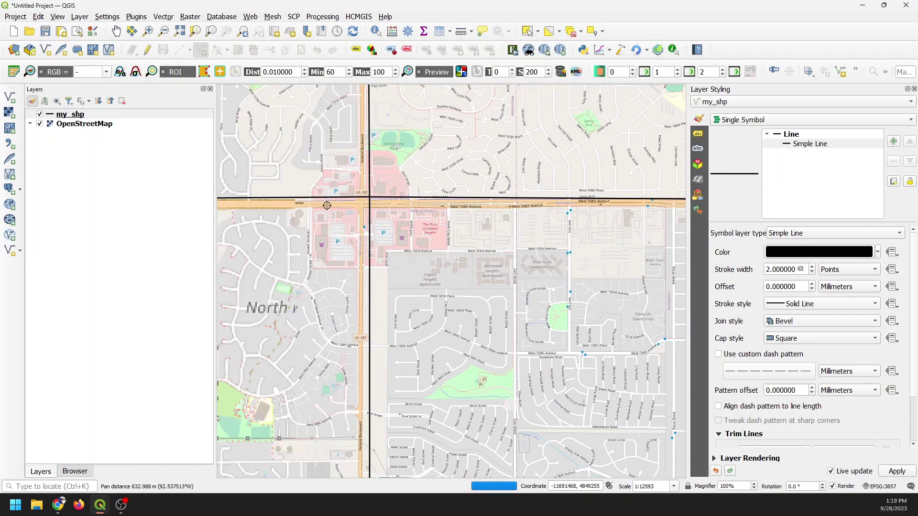
drag(321, 206, 485, 201)
drag(358, 191, 478, 190)
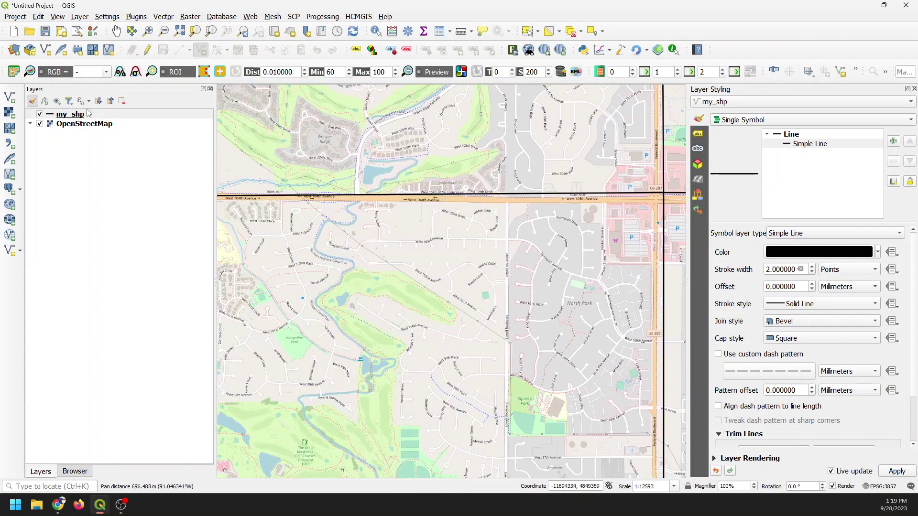
click(147, 51)
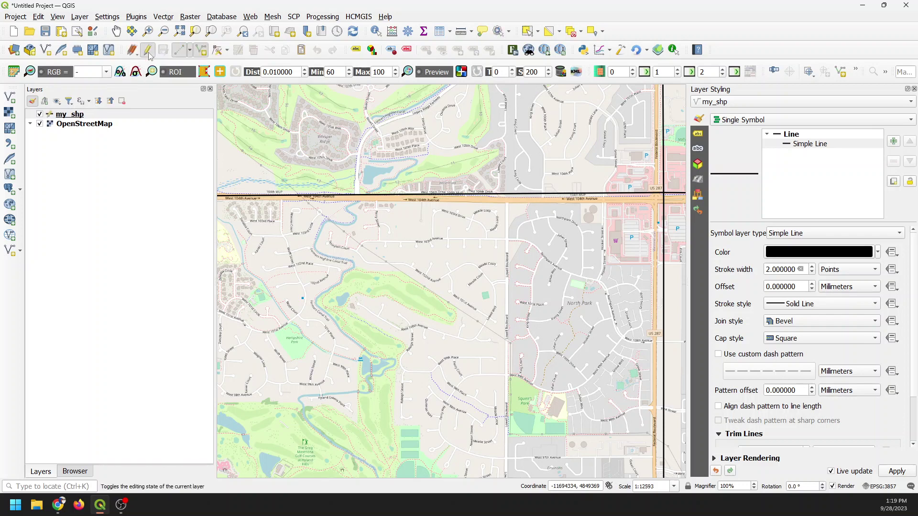
Activate Vertex Tool (Current Layer) and move the Vertex Editor panel lower on the map
click(227, 50)
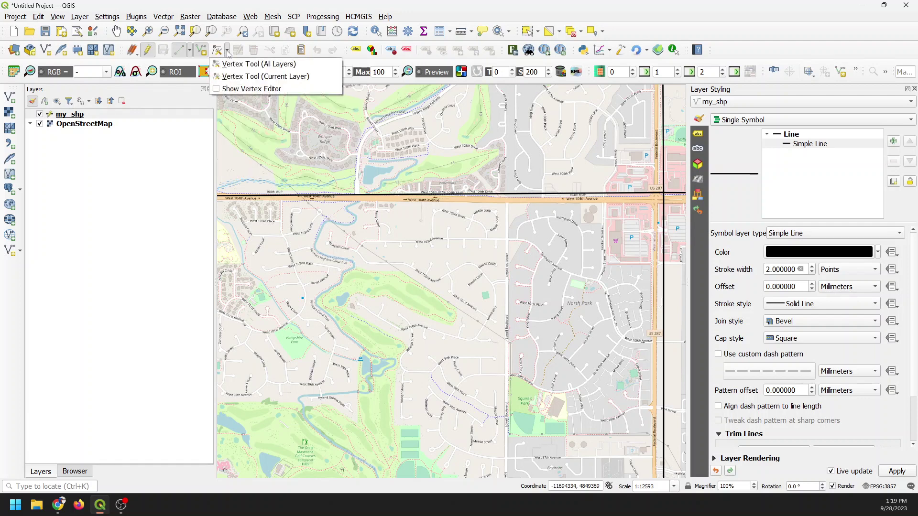
click(242, 77)
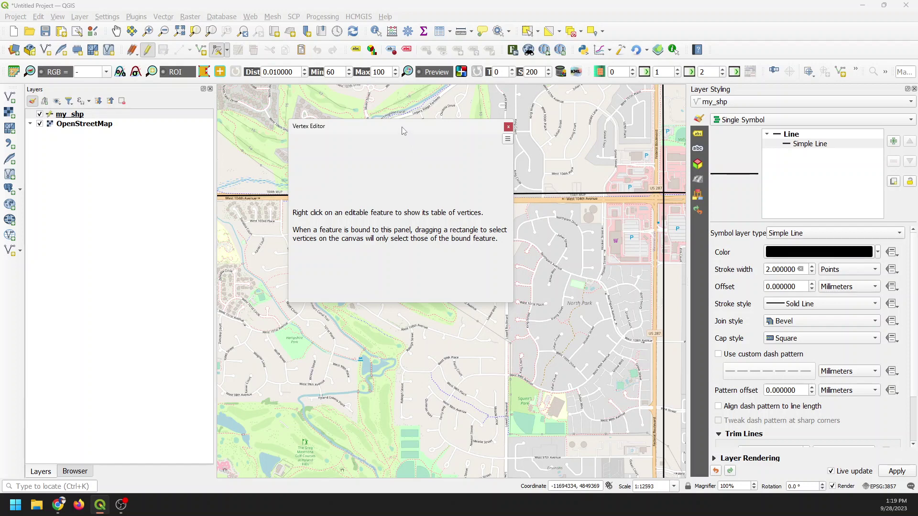
drag(402, 127, 388, 291)
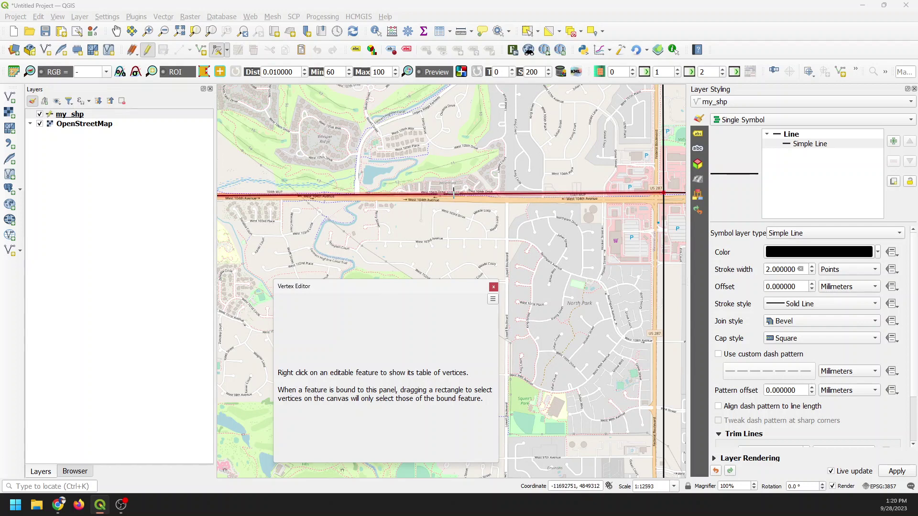
List the east–west line's vertices and move vertex 1 onto the road centre
right_click(453, 192)
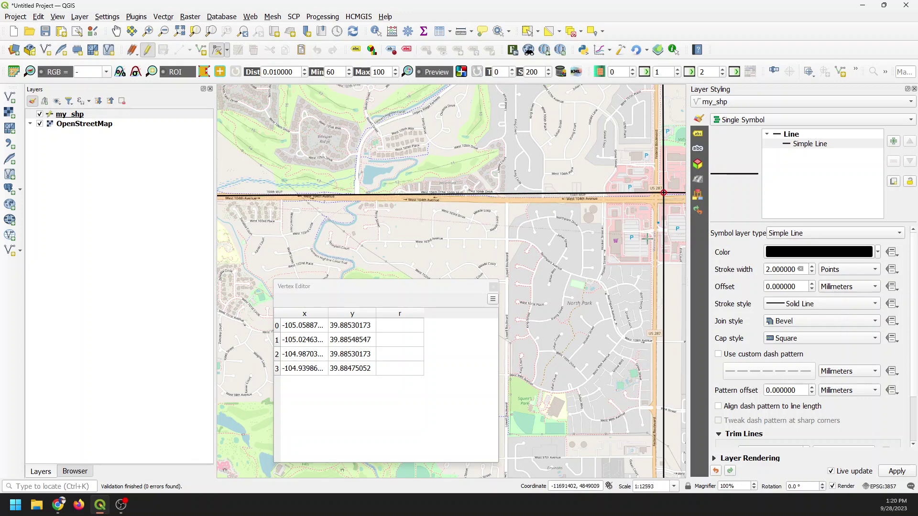
click(663, 193)
scroll(391, 218, down, 1)
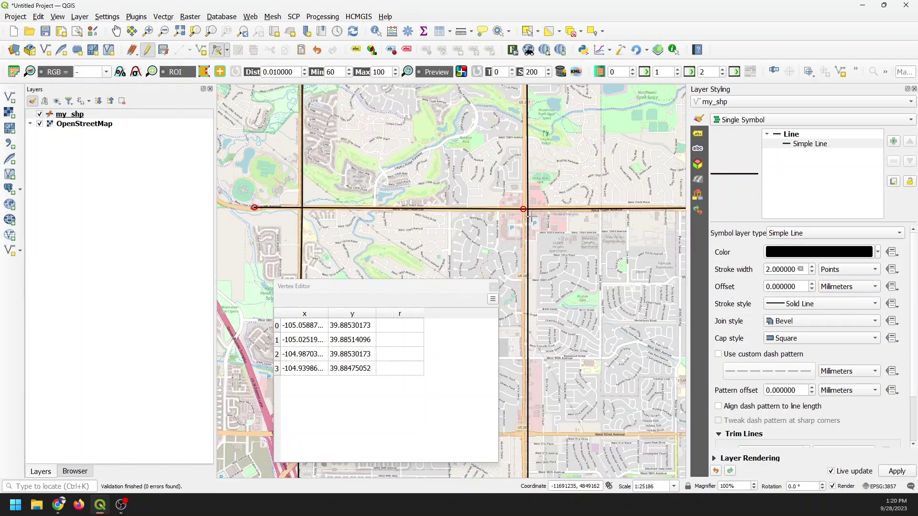
drag(577, 217, 311, 221)
scroll(556, 207, up, 3)
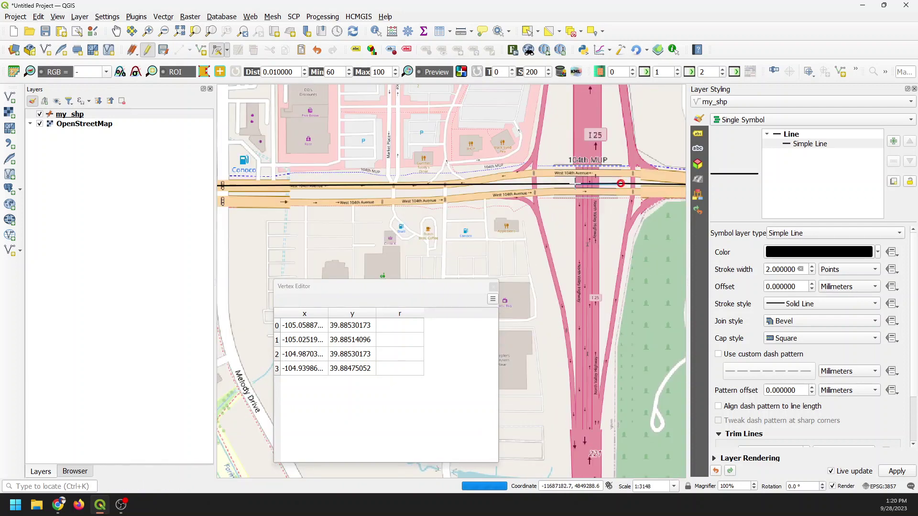
Reposition vertex 2 onto the centre of West 104th Avenue
click(620, 183)
click(593, 183)
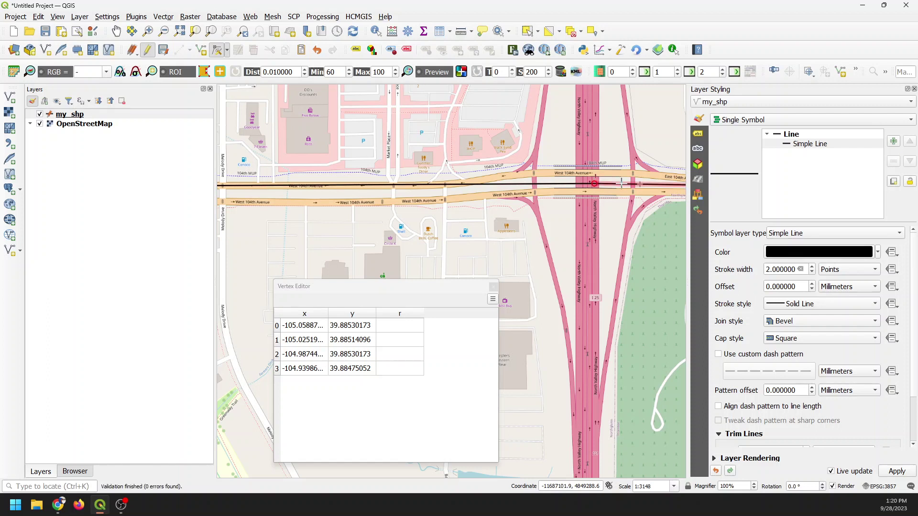
click(594, 183)
click(533, 250)
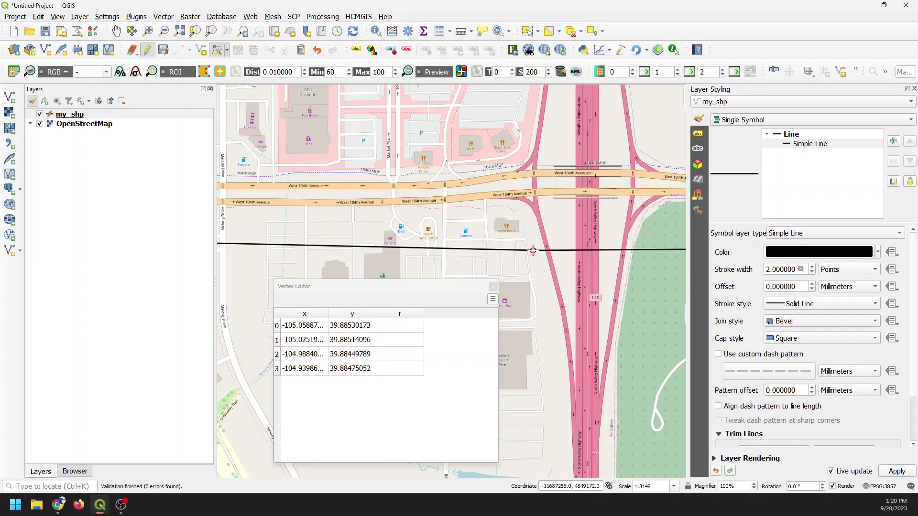
click(383, 186)
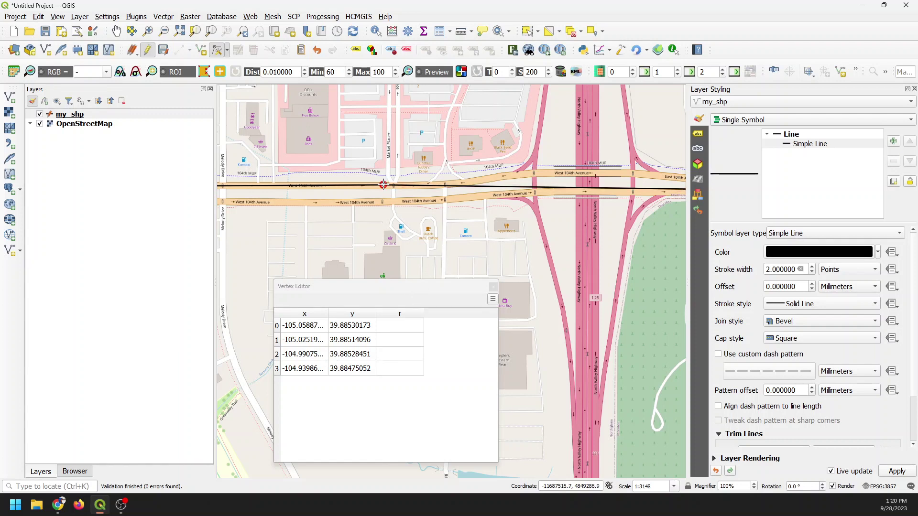
Deselect the edited vertex and review the line's vertex table again
key(Escape)
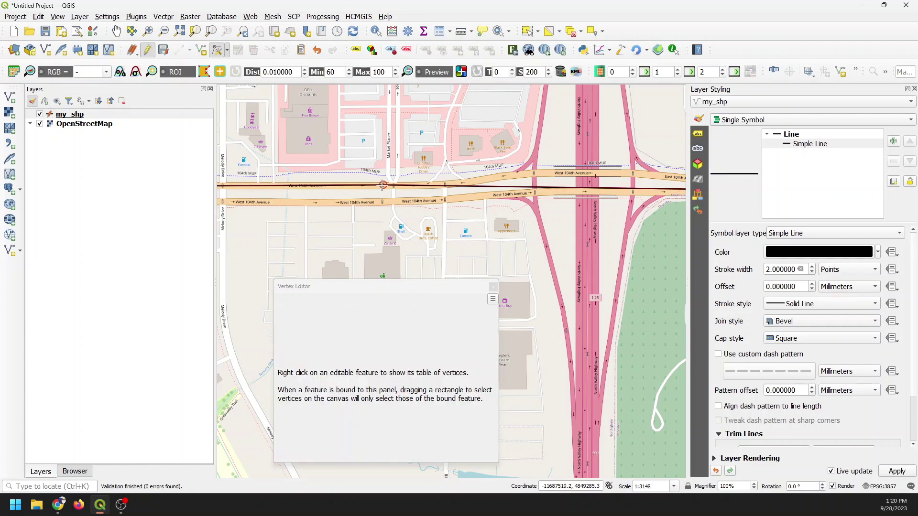
right_click(383, 185)
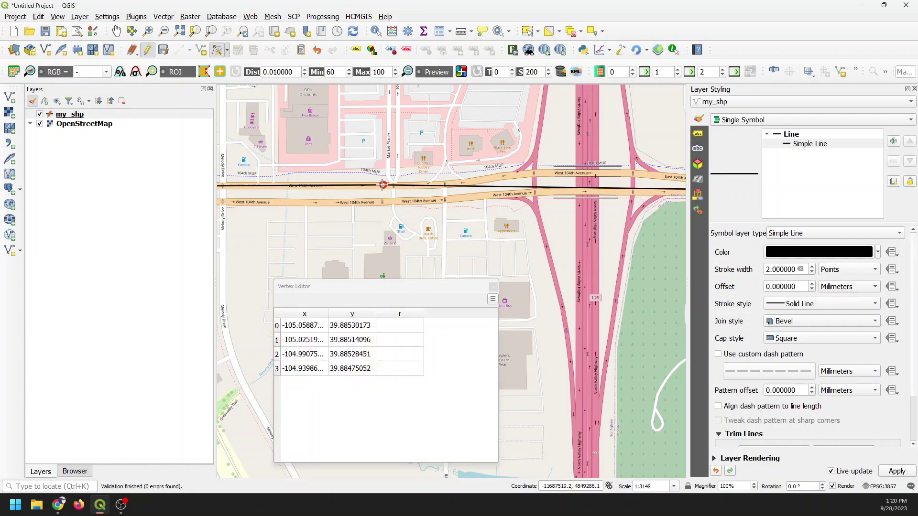
click(493, 299)
click(493, 303)
scroll(573, 259, down, 2)
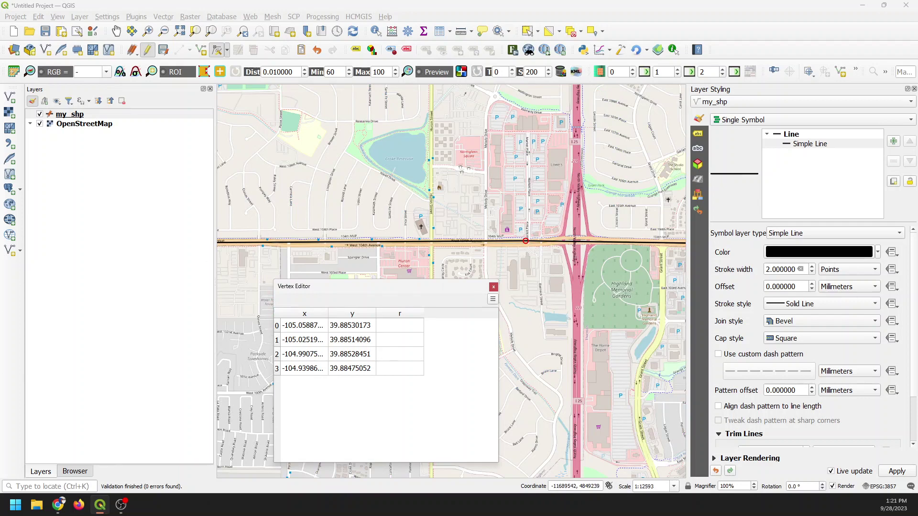
Insert four vertices along West 104th Avenue's centre, ending east of the I-25 interchange
key(alt+Tab)
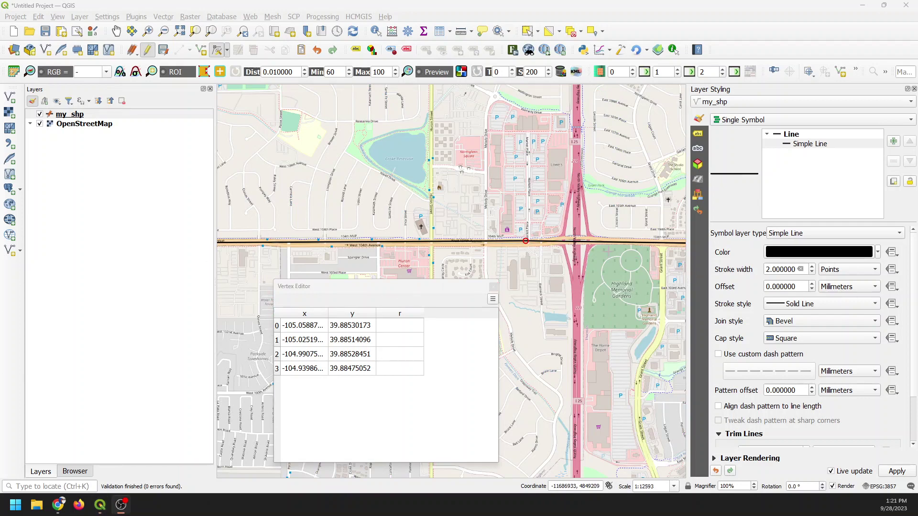
scroll(601, 251, up, 2)
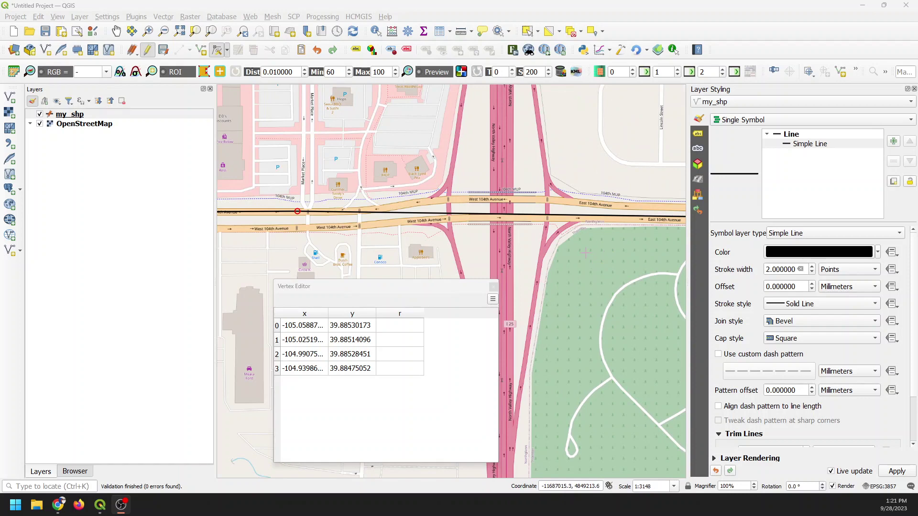
scroll(476, 200, up, 1)
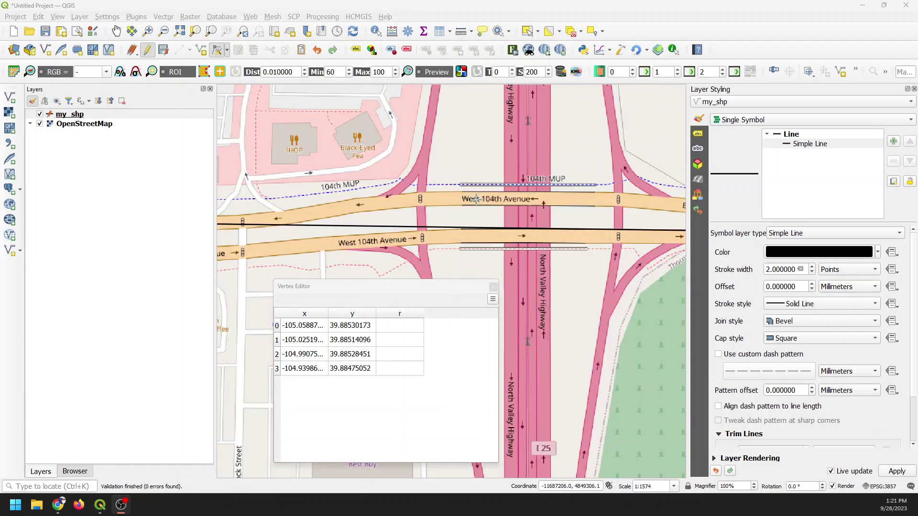
scroll(476, 199, down, 1)
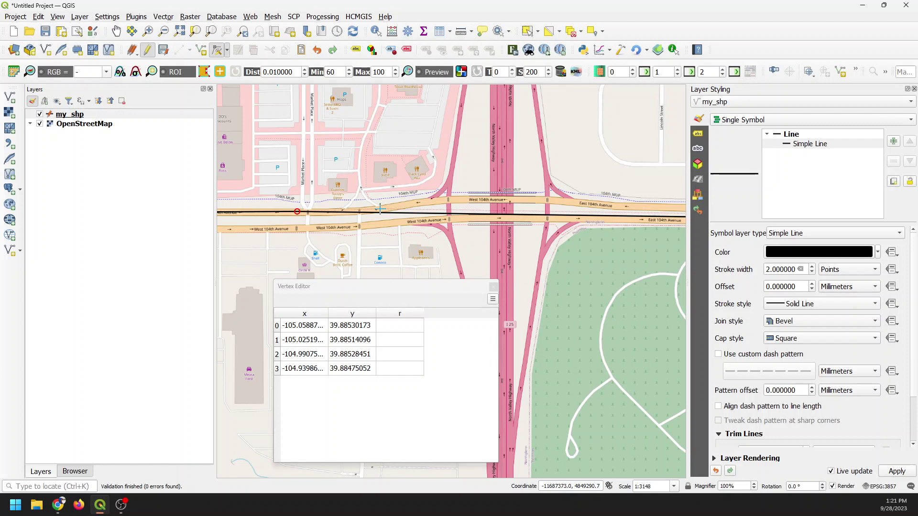
double_click(380, 208)
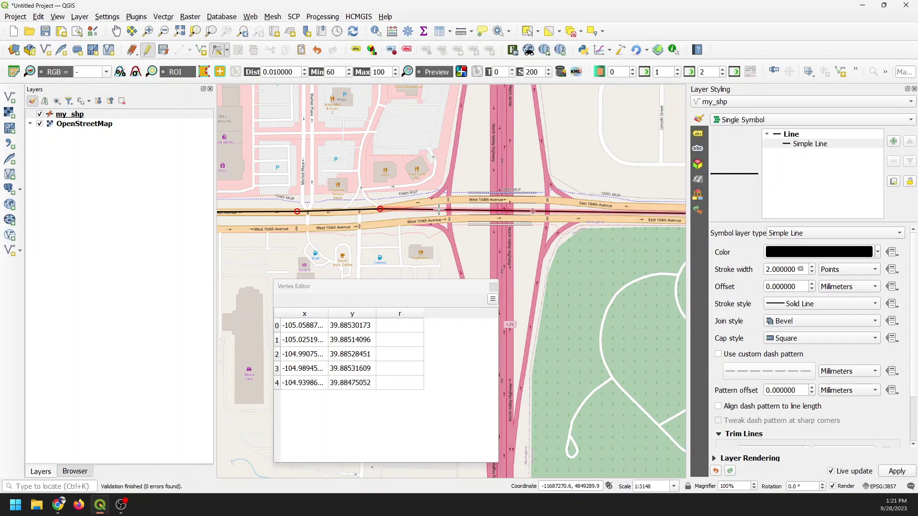
double_click(434, 202)
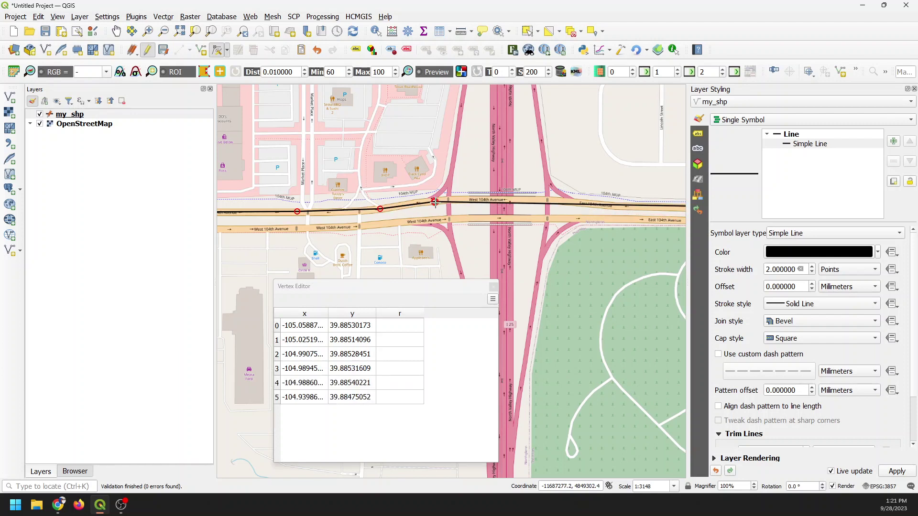
double_click(513, 199)
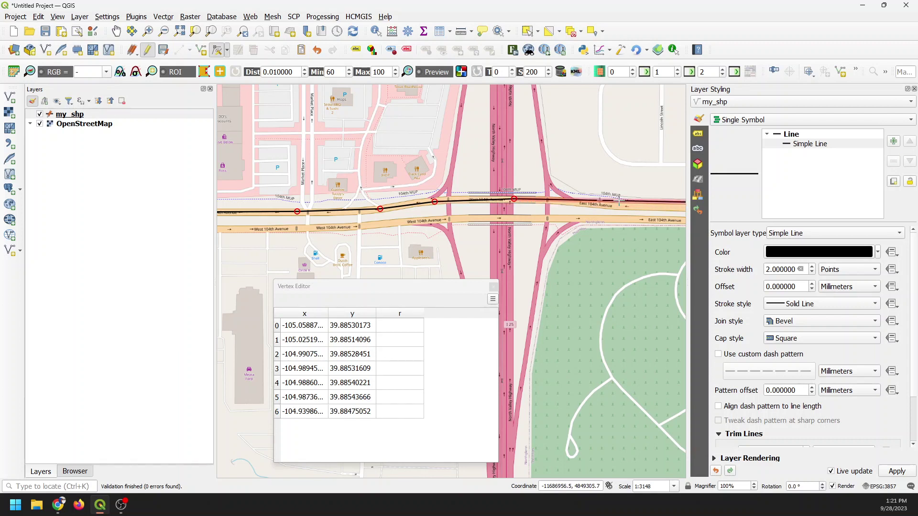
double_click(608, 207)
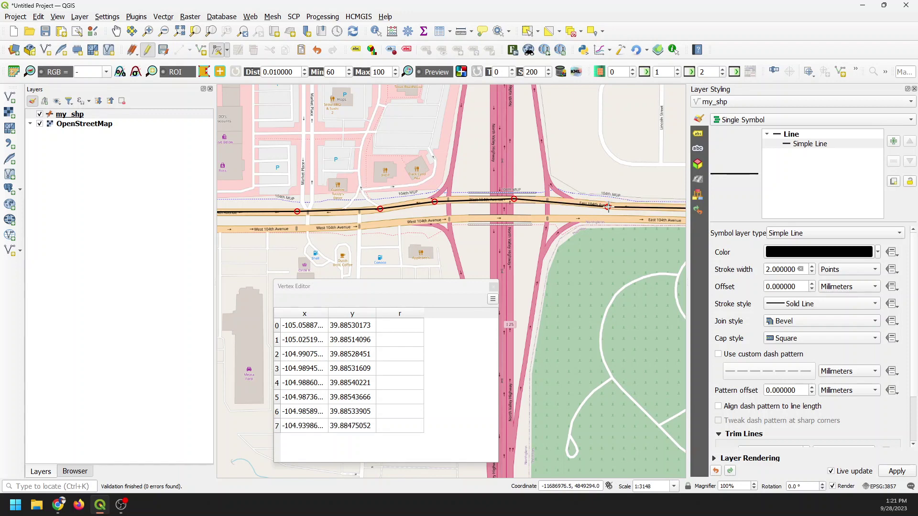
scroll(628, 215, down, 3)
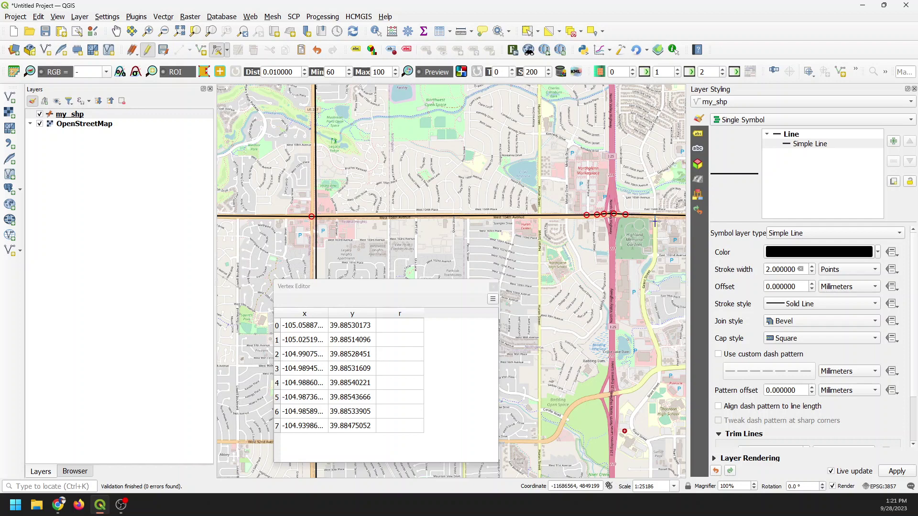
scroll(627, 215, up, 1)
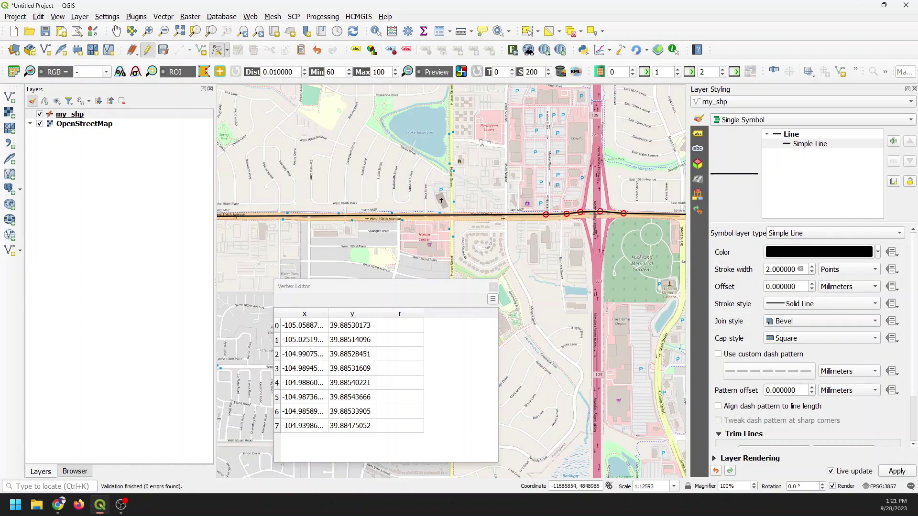
drag(627, 215, 317, 216)
scroll(394, 215, up, 1)
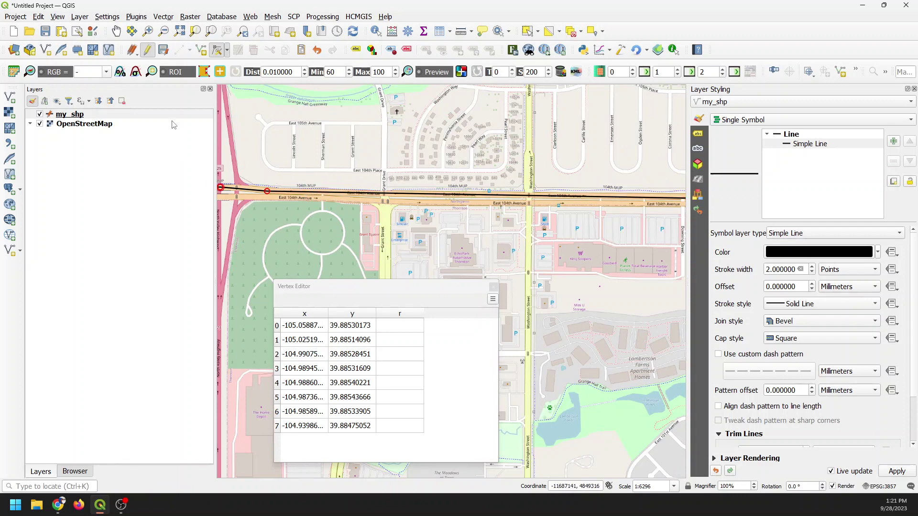
Save the my_shp line edits and stop editing the layer
click(165, 51)
click(148, 50)
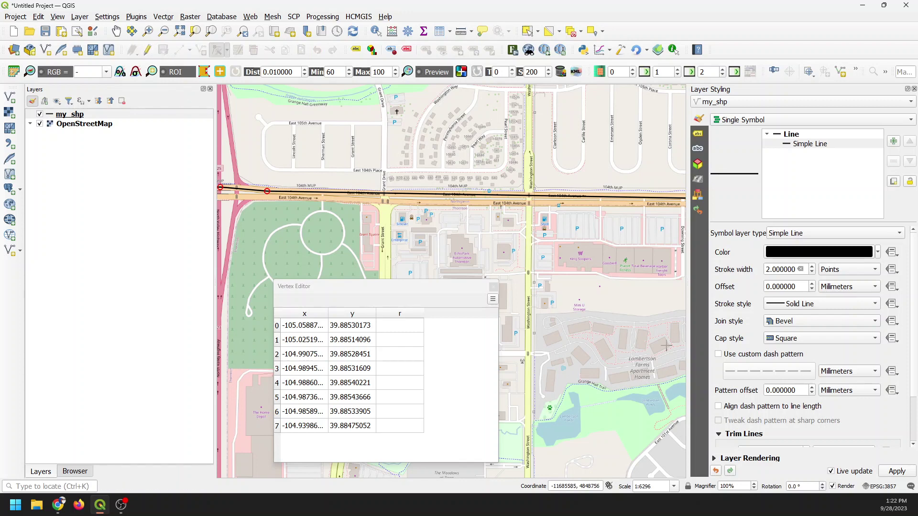
scroll(666, 345, down, 1)
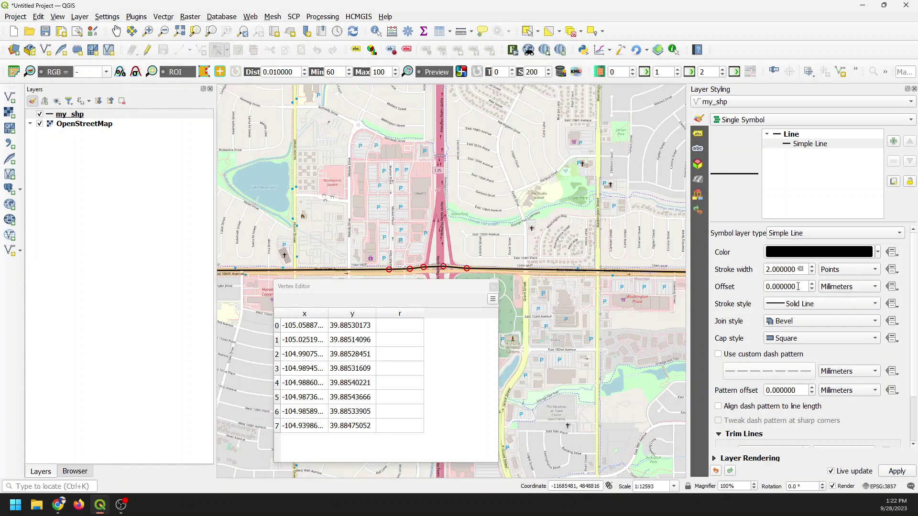
Try the cat trail, dash blue and dash black library symbols on the lines
click(791, 135)
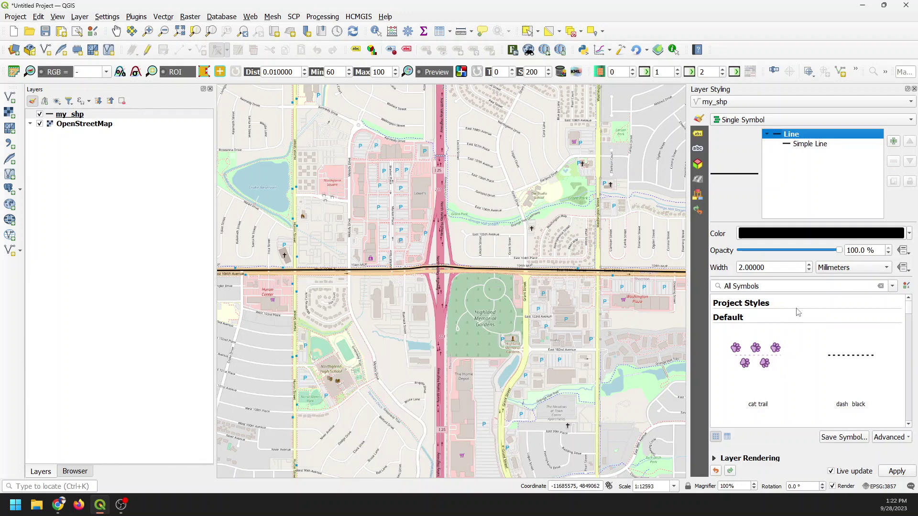
click(764, 361)
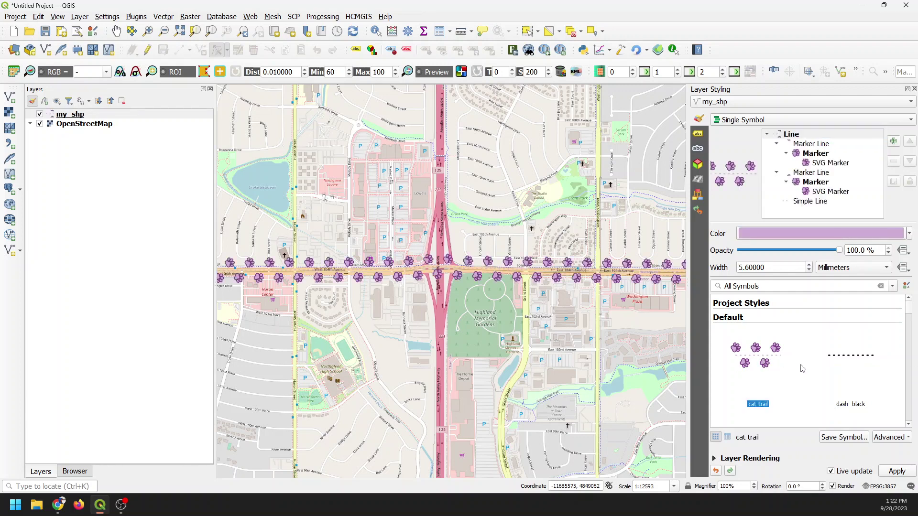
scroll(789, 371, down, 1)
click(772, 375)
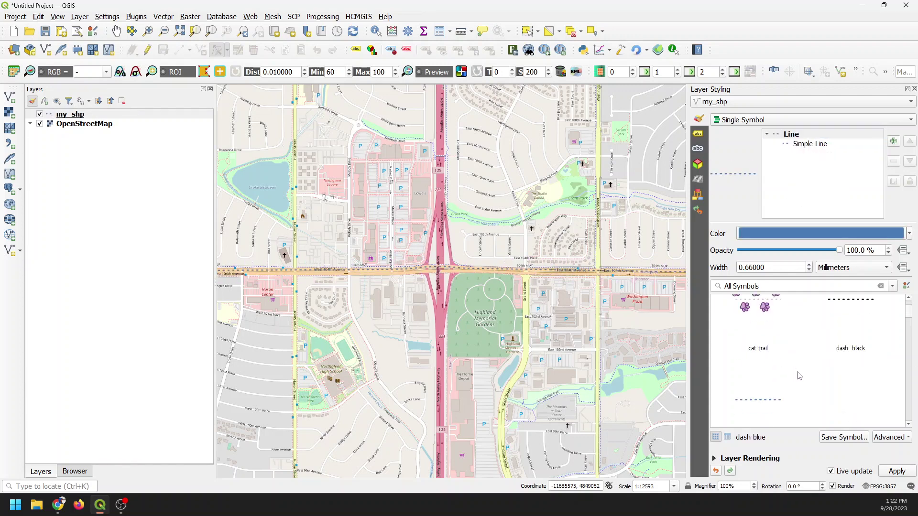
click(855, 342)
scroll(758, 338, up, 1)
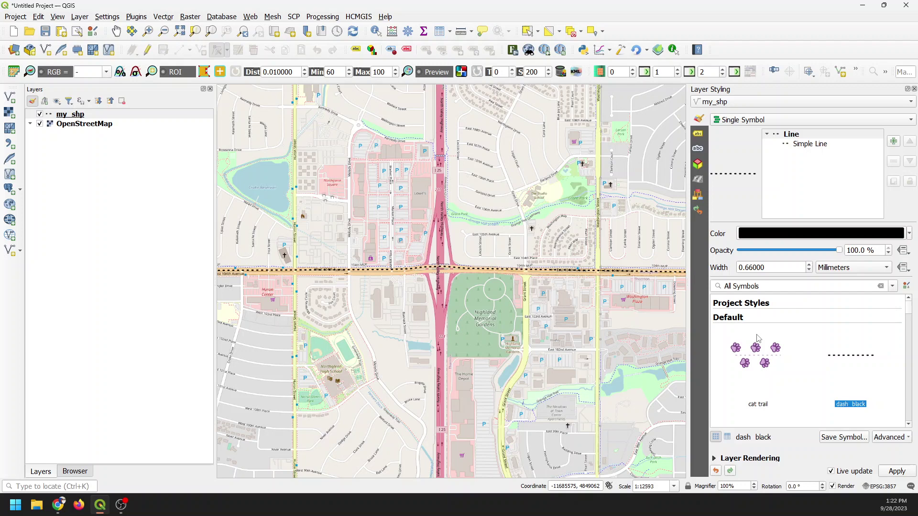
Turn off the Simple Line's custom dash pattern and keep Solid Line stroke style
click(811, 145)
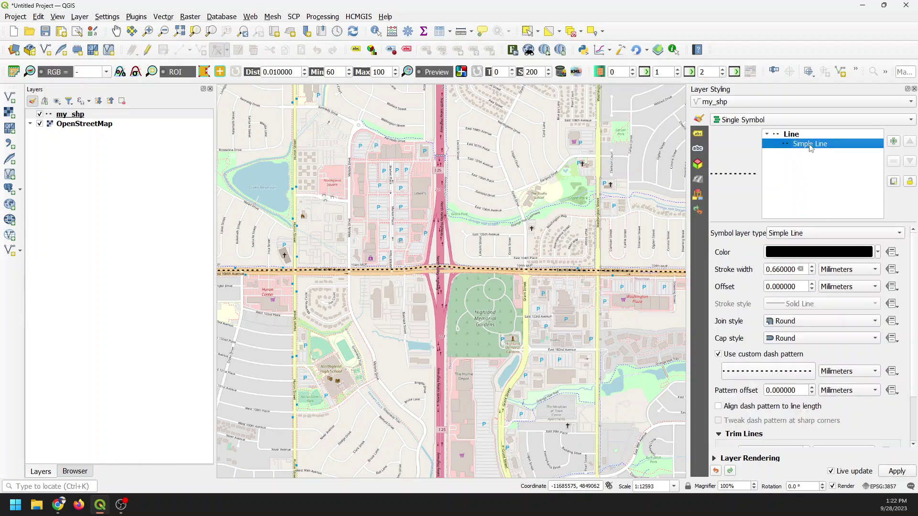
click(788, 375)
click(716, 116)
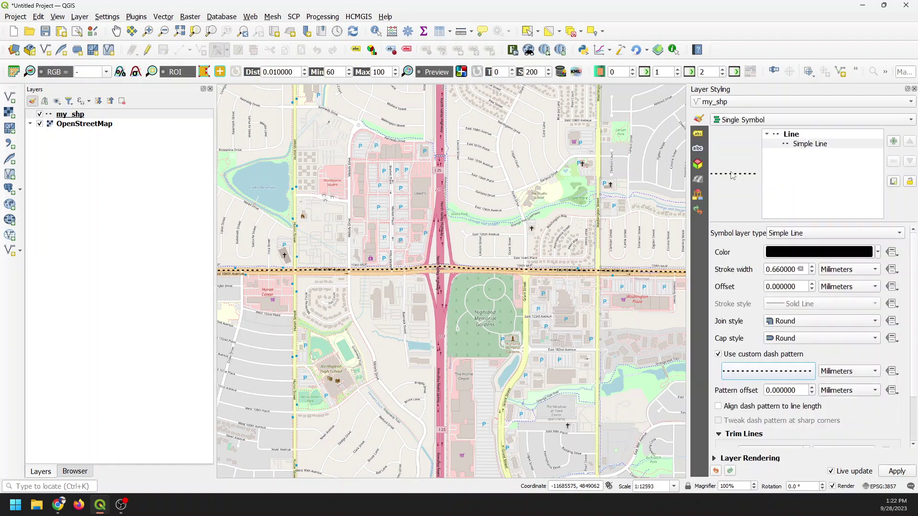
click(718, 354)
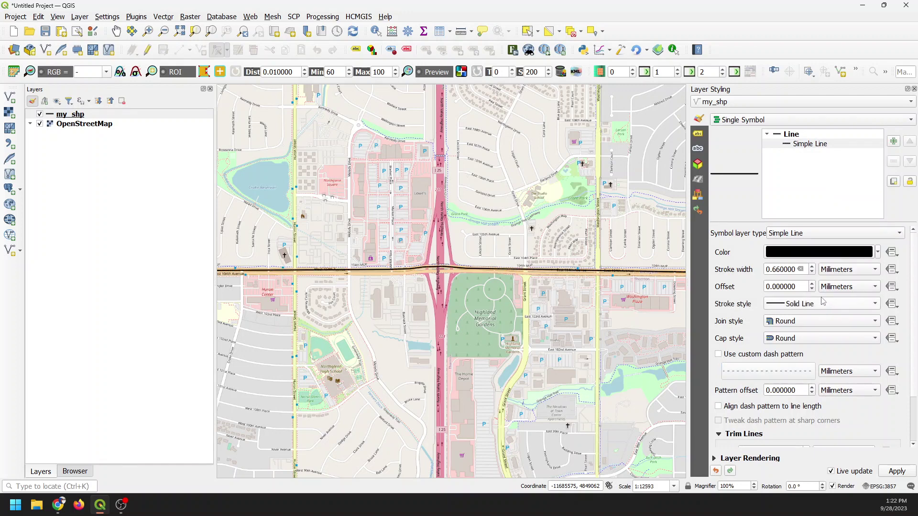
click(806, 304)
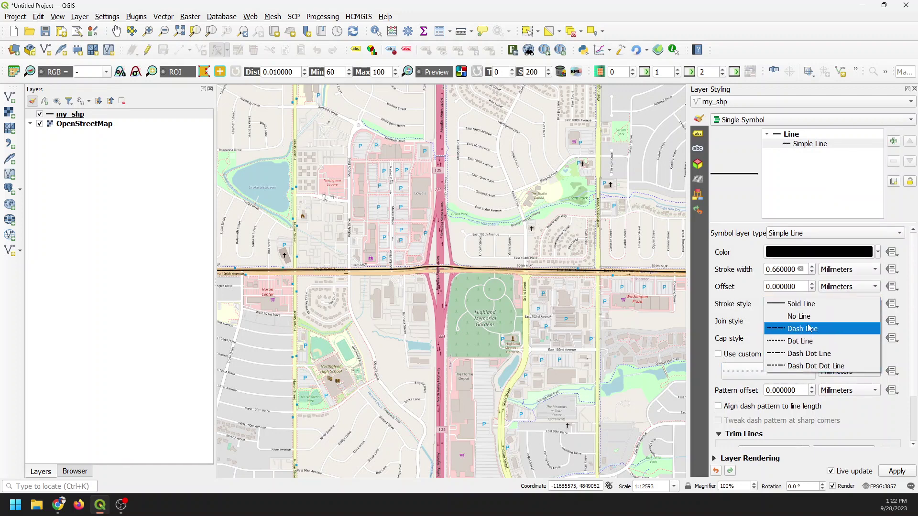
click(807, 305)
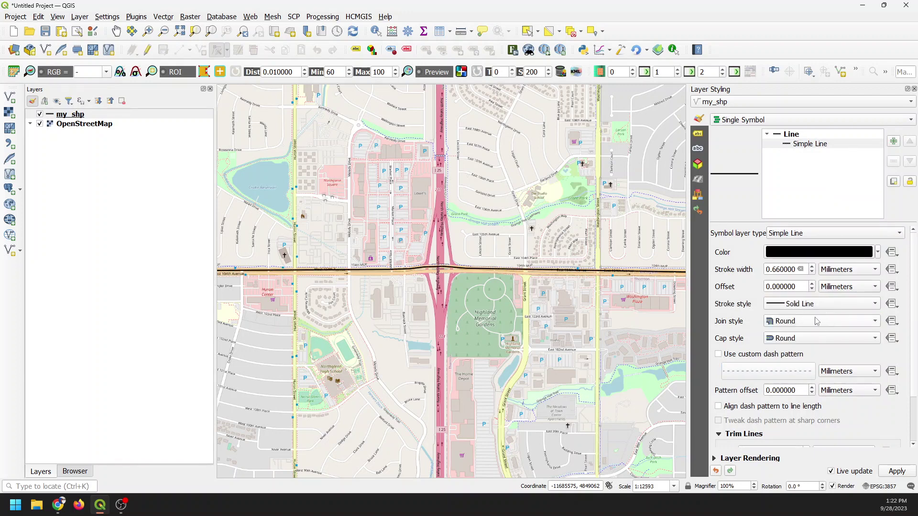
scroll(595, 343, down, 1)
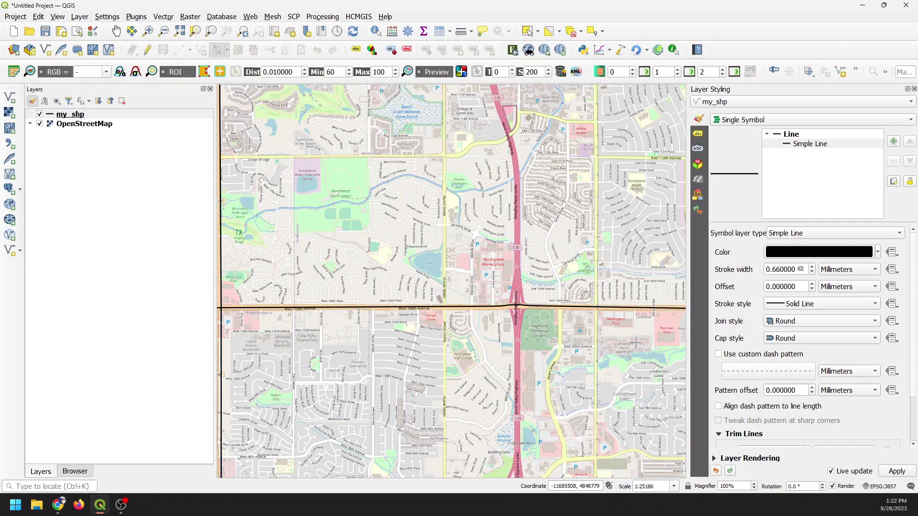
scroll(636, 342, down, 1)
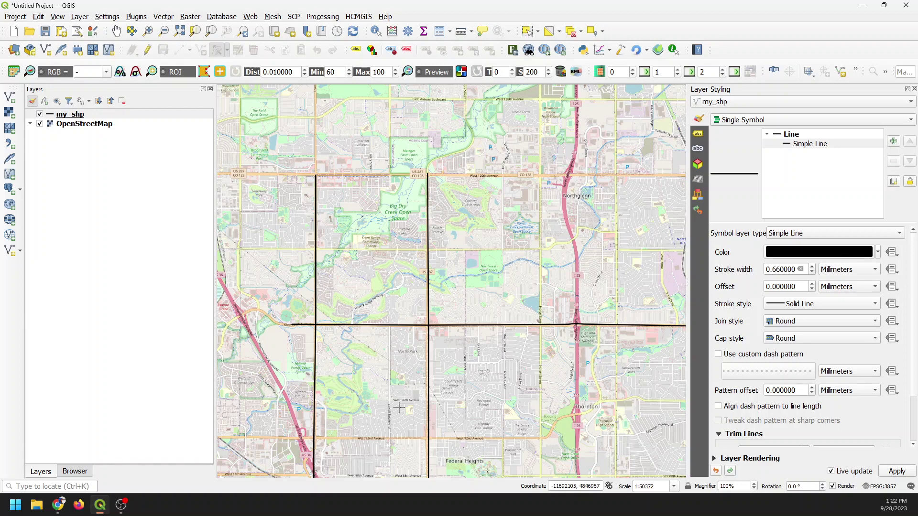
key(alt+Tab)
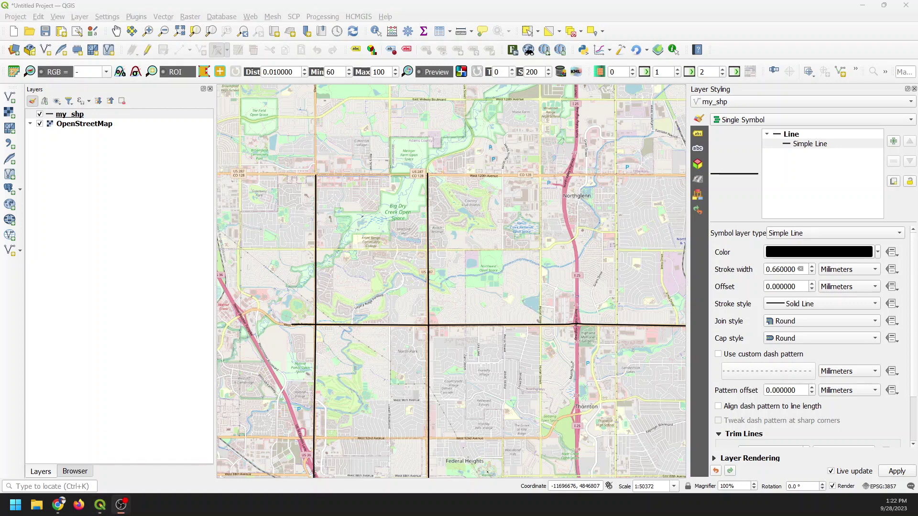